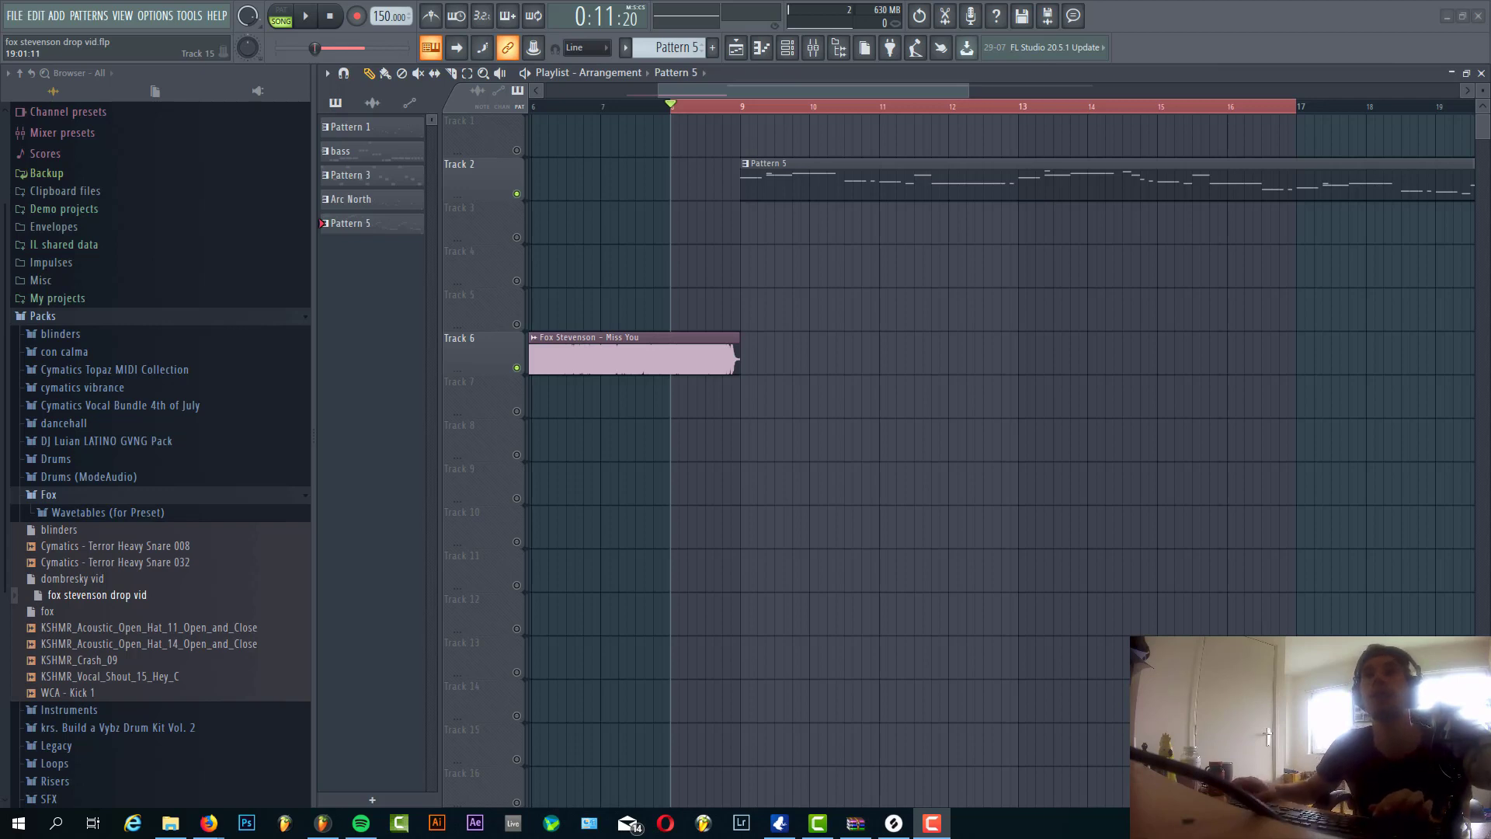
- Play back the arrangement with the melody and vocal clip, then stop it
key(space)
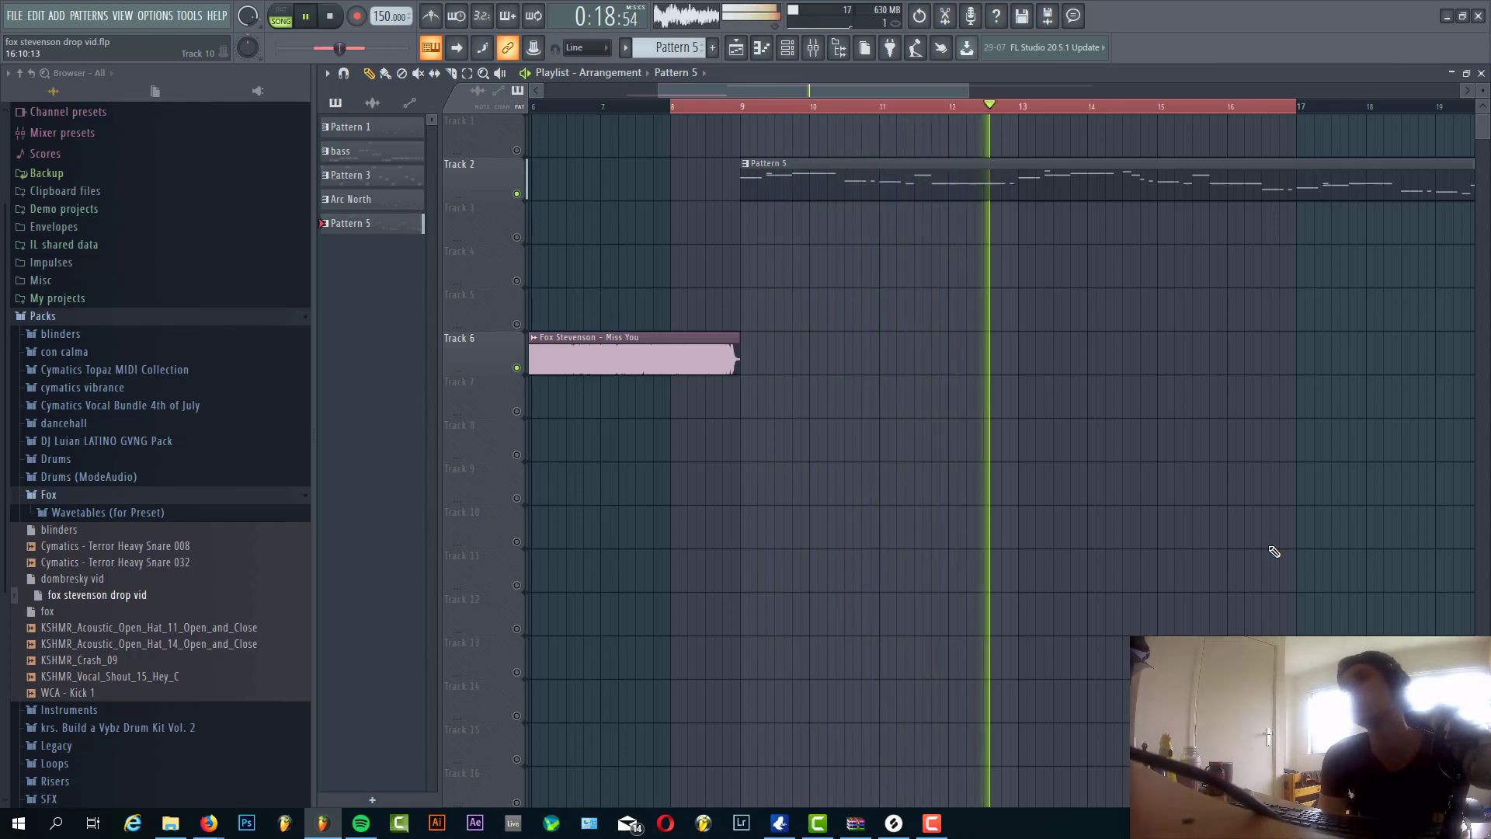
key(space)
- Close the Playlist and move the Serum window higher on screen
key(F5)
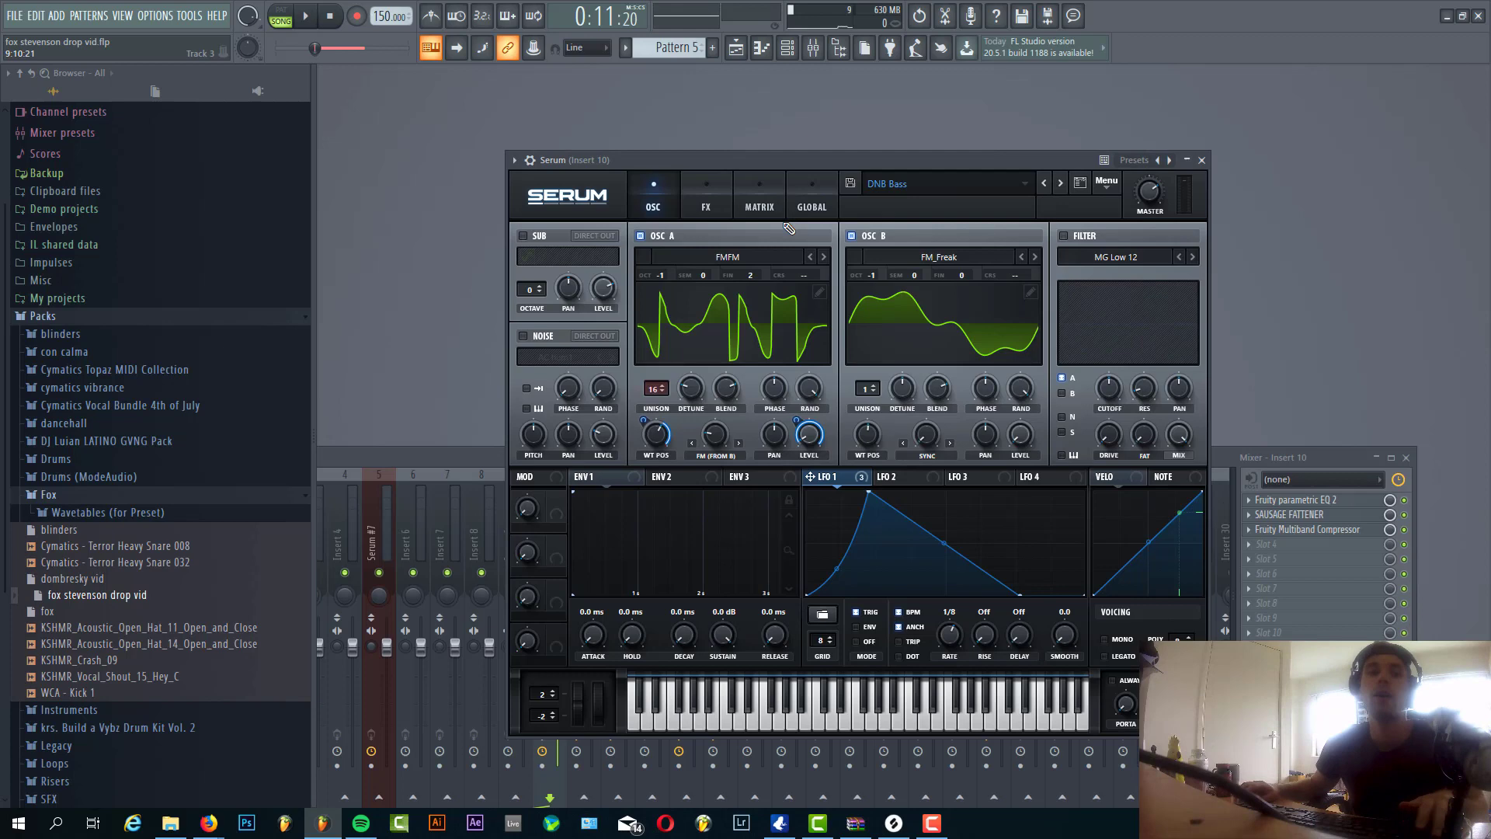
click(834, 156)
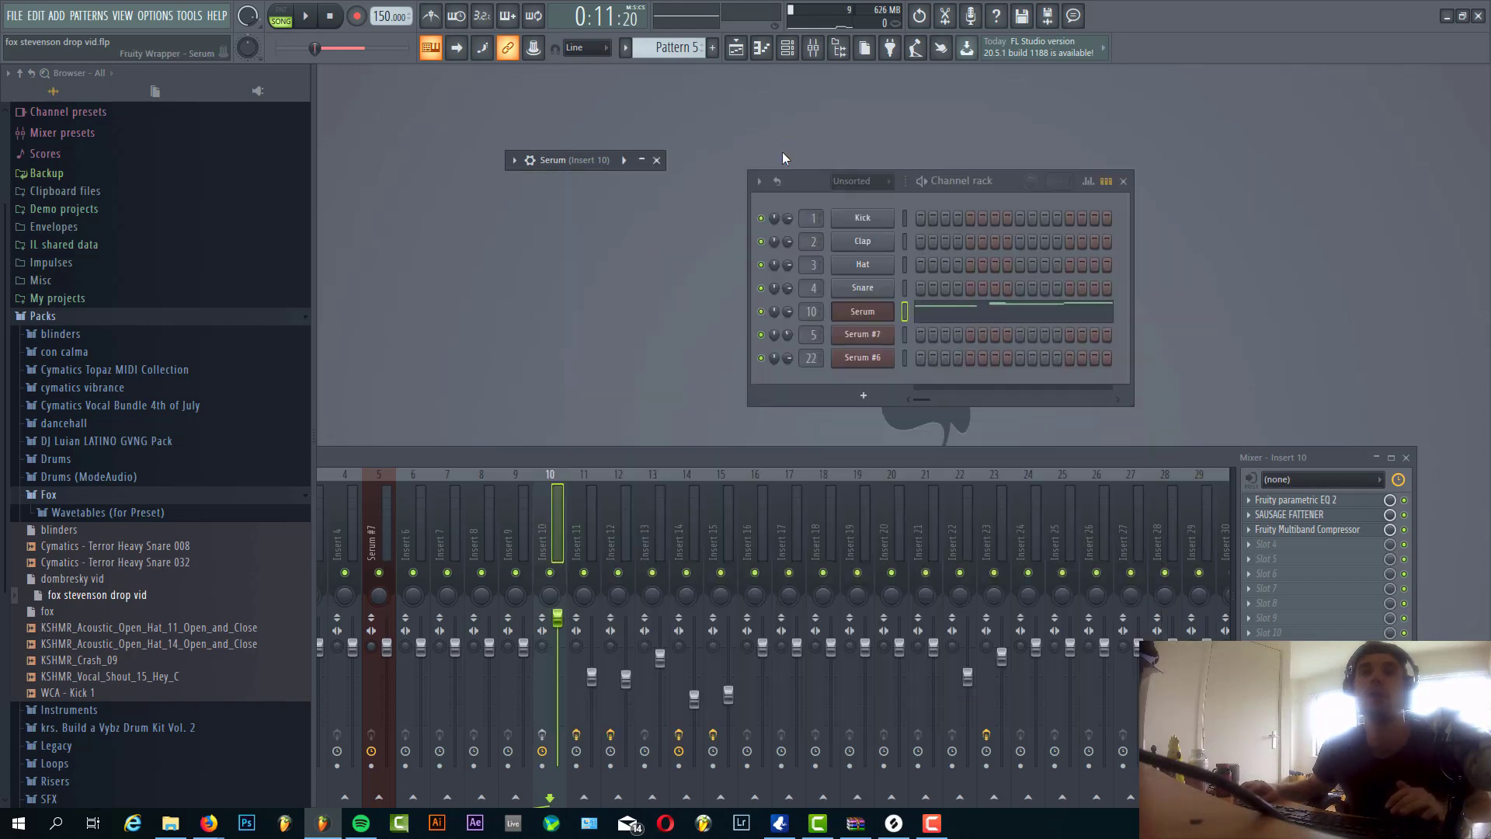
double_click(584, 160)
drag(646, 160, 590, 130)
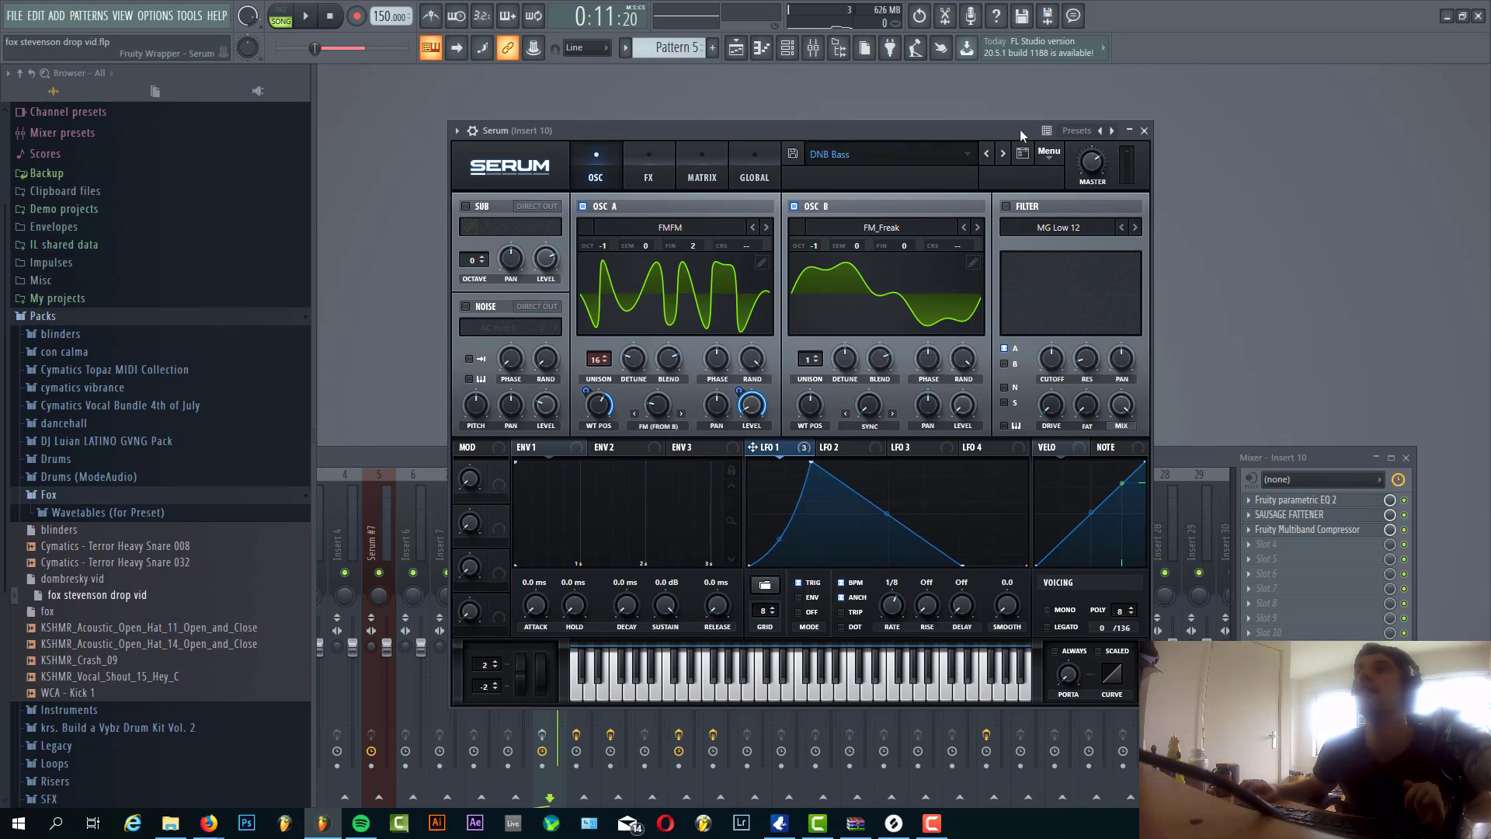
- Reset Serum to its Init preset and start playback to audition it
click(1051, 155)
click(1077, 228)
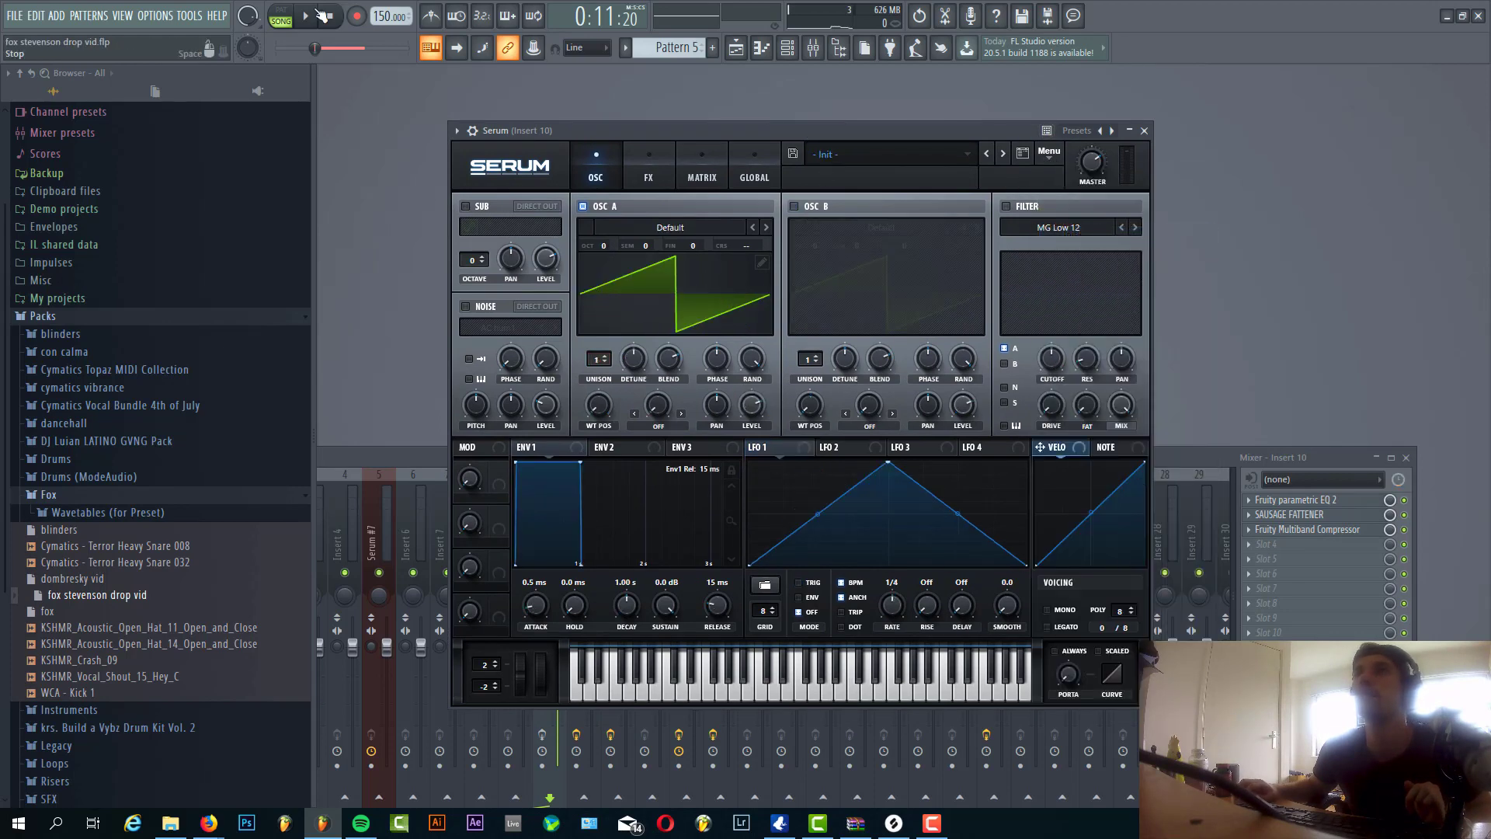
key(space)
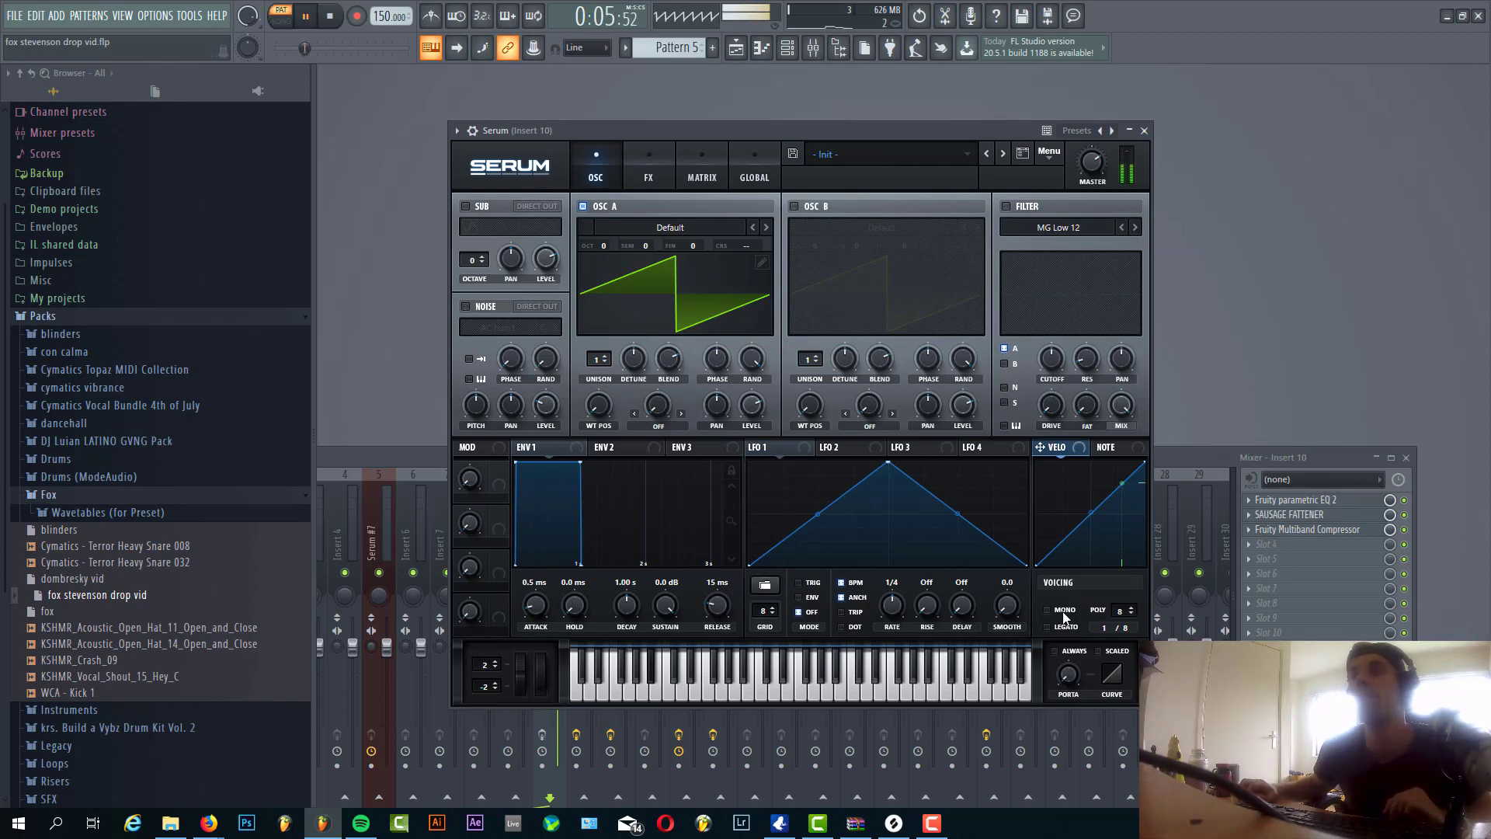
- Load the Digital FMFM wavetable into oscillator A and shift its wavetable position
click(696, 230)
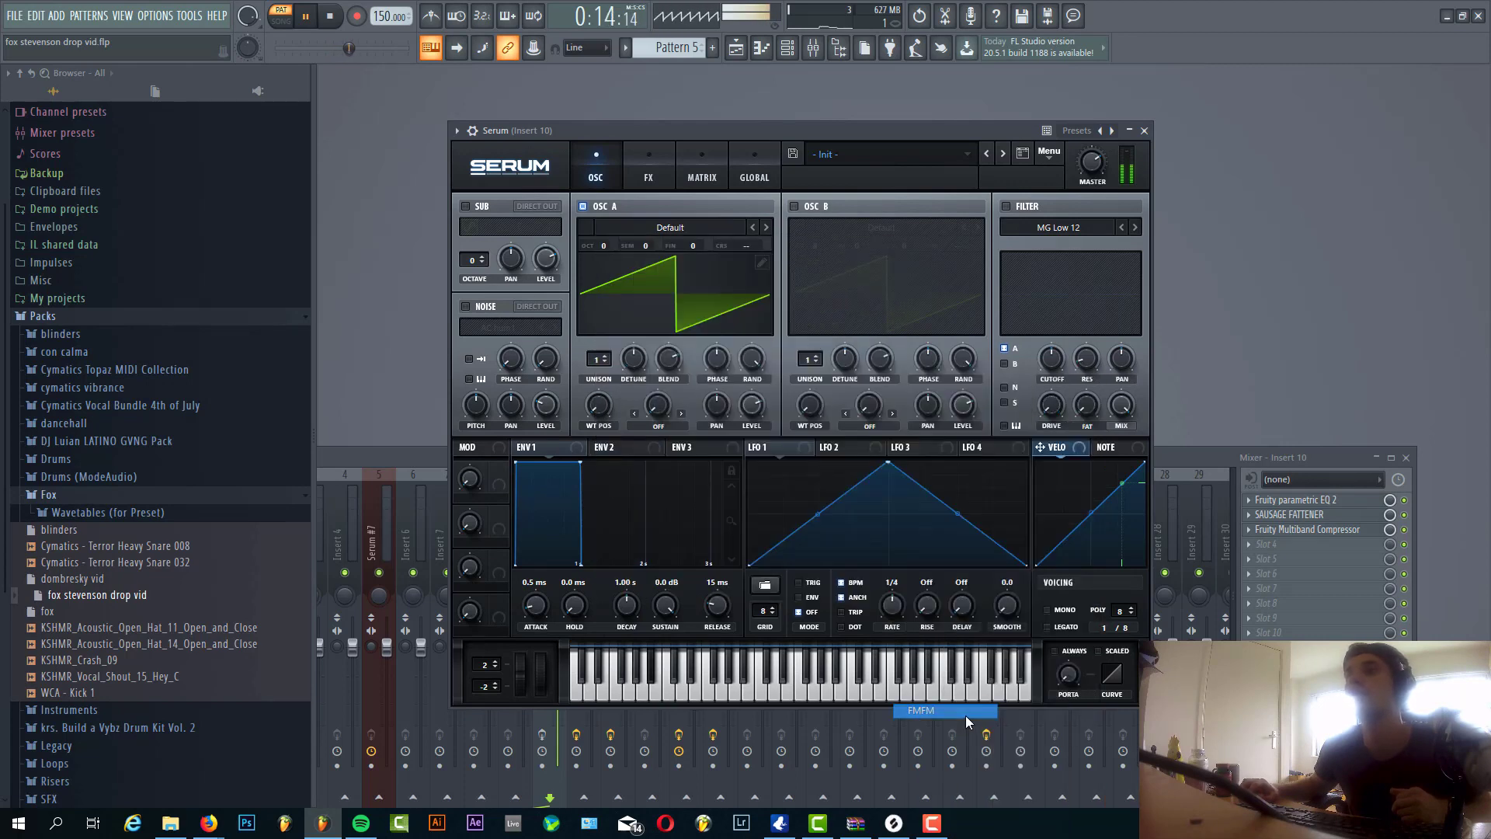
click(956, 711)
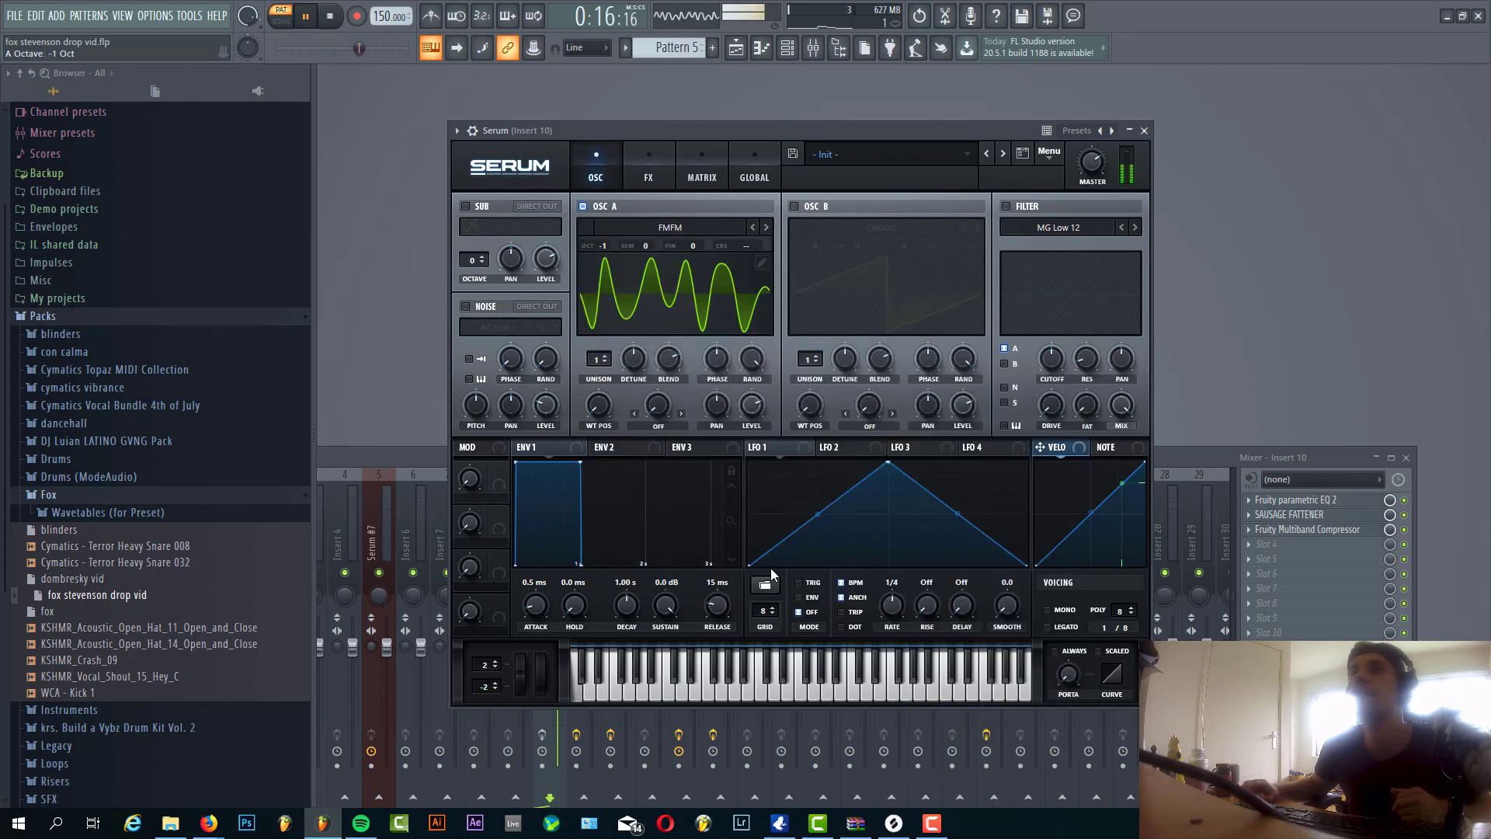
drag(601, 408, 600, 385)
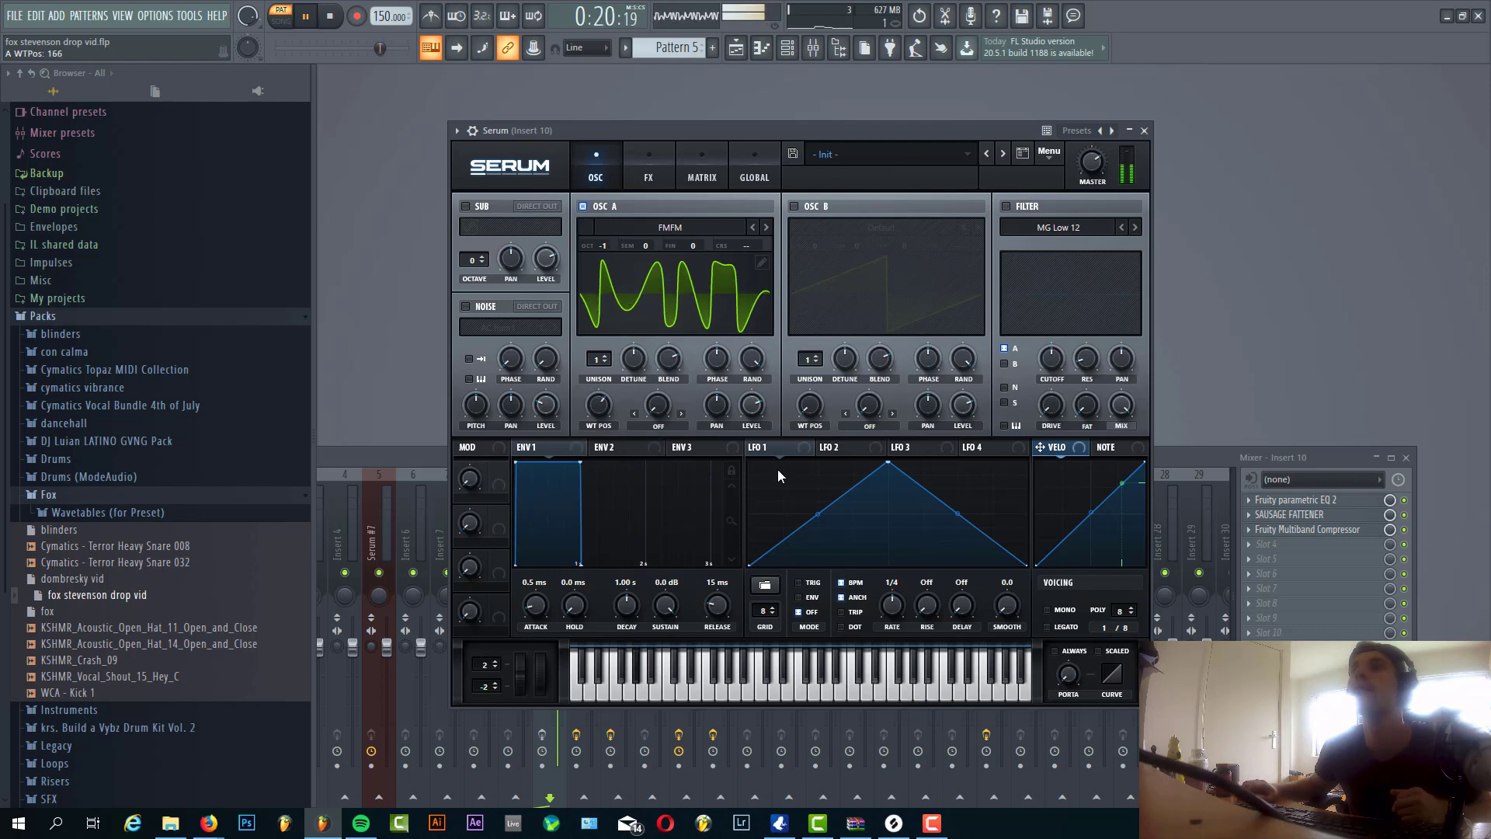
- Give oscillator A 16 unison voices, skew LFO 1's peak left, and route it to oscillator A's level
drag(596, 362, 597, 303)
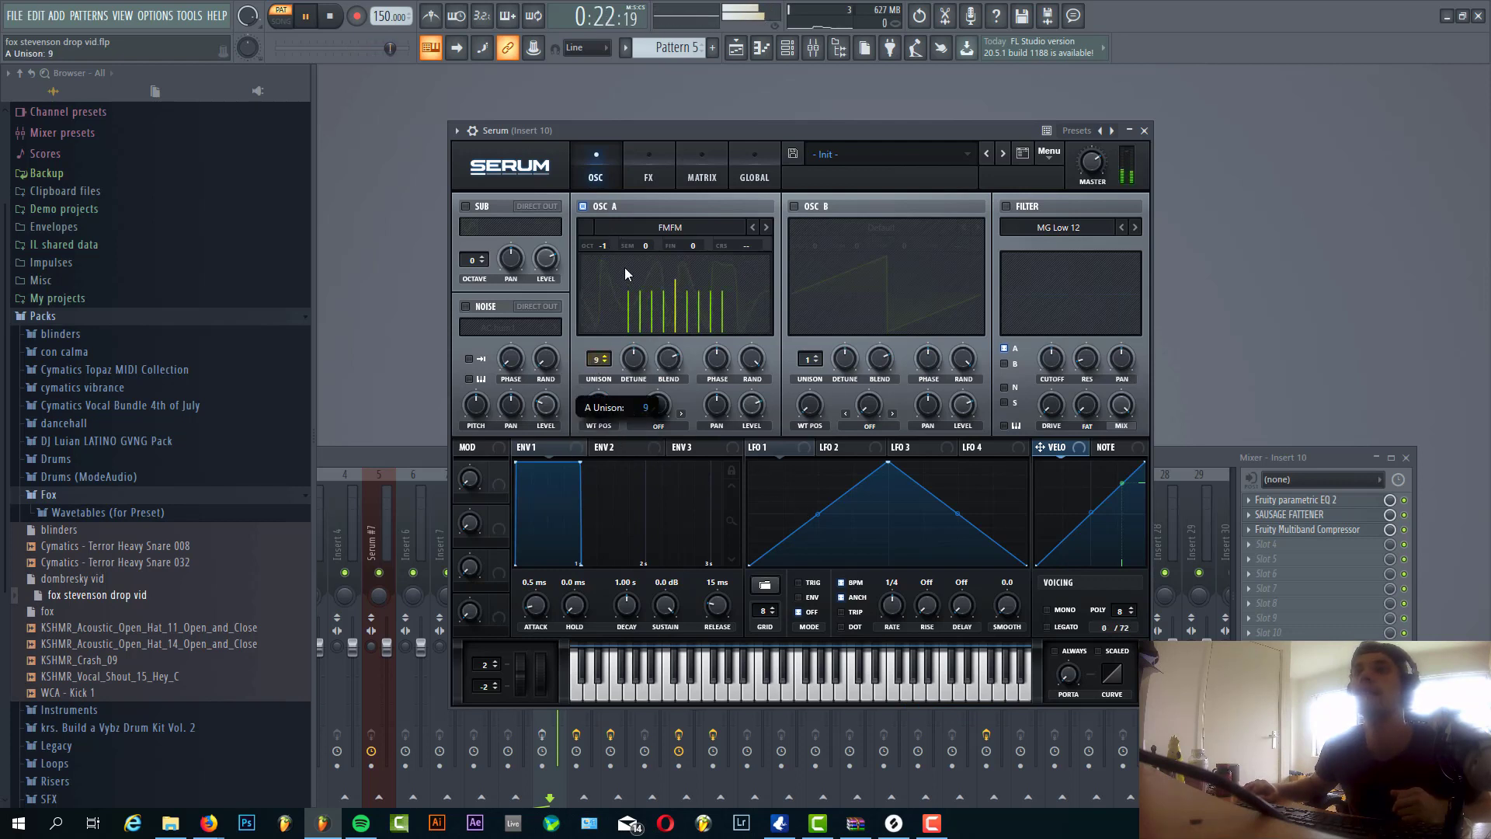
drag(633, 361, 632, 384)
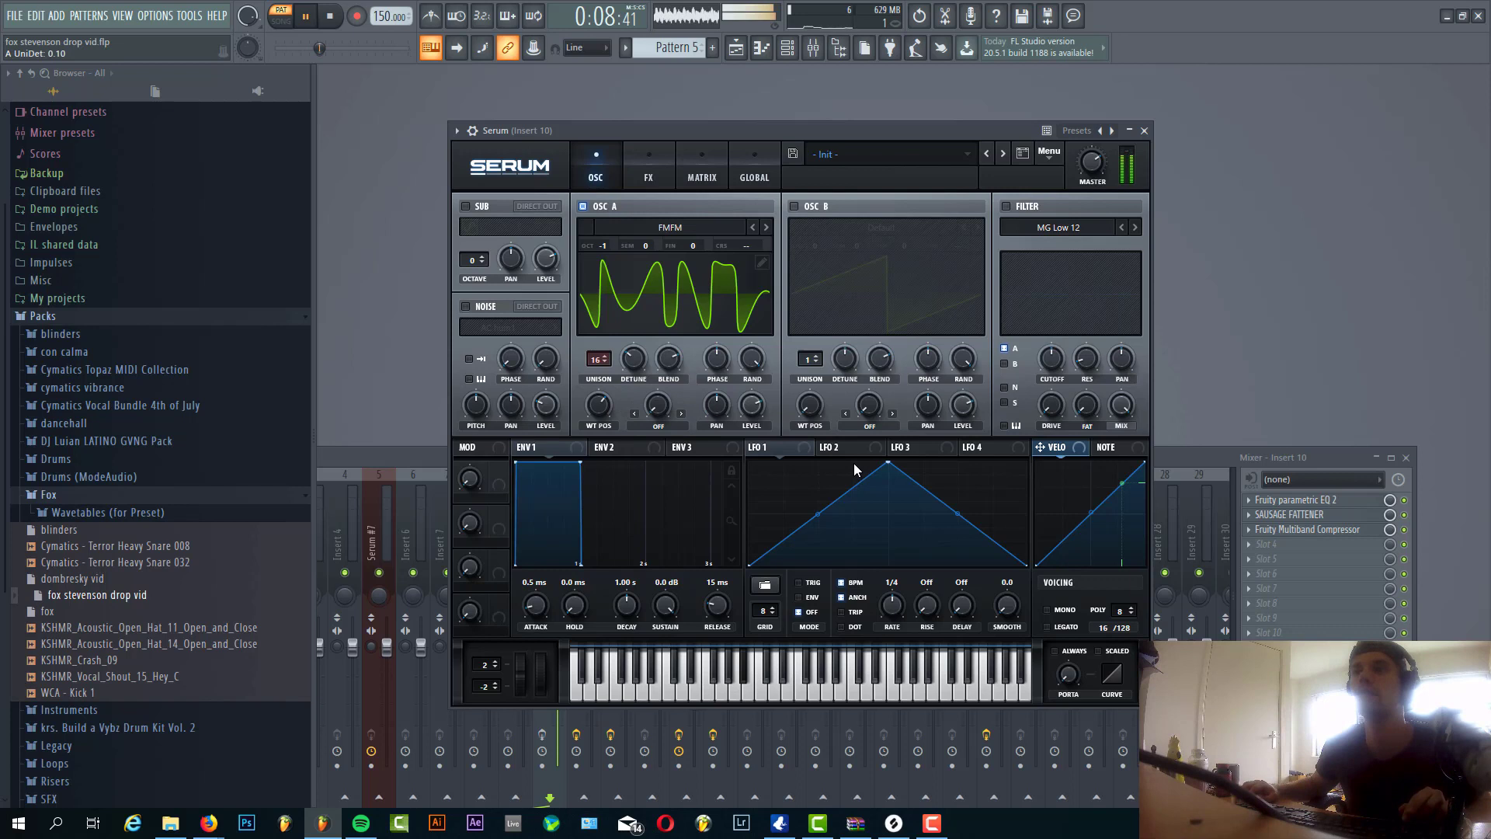
drag(888, 462, 818, 463)
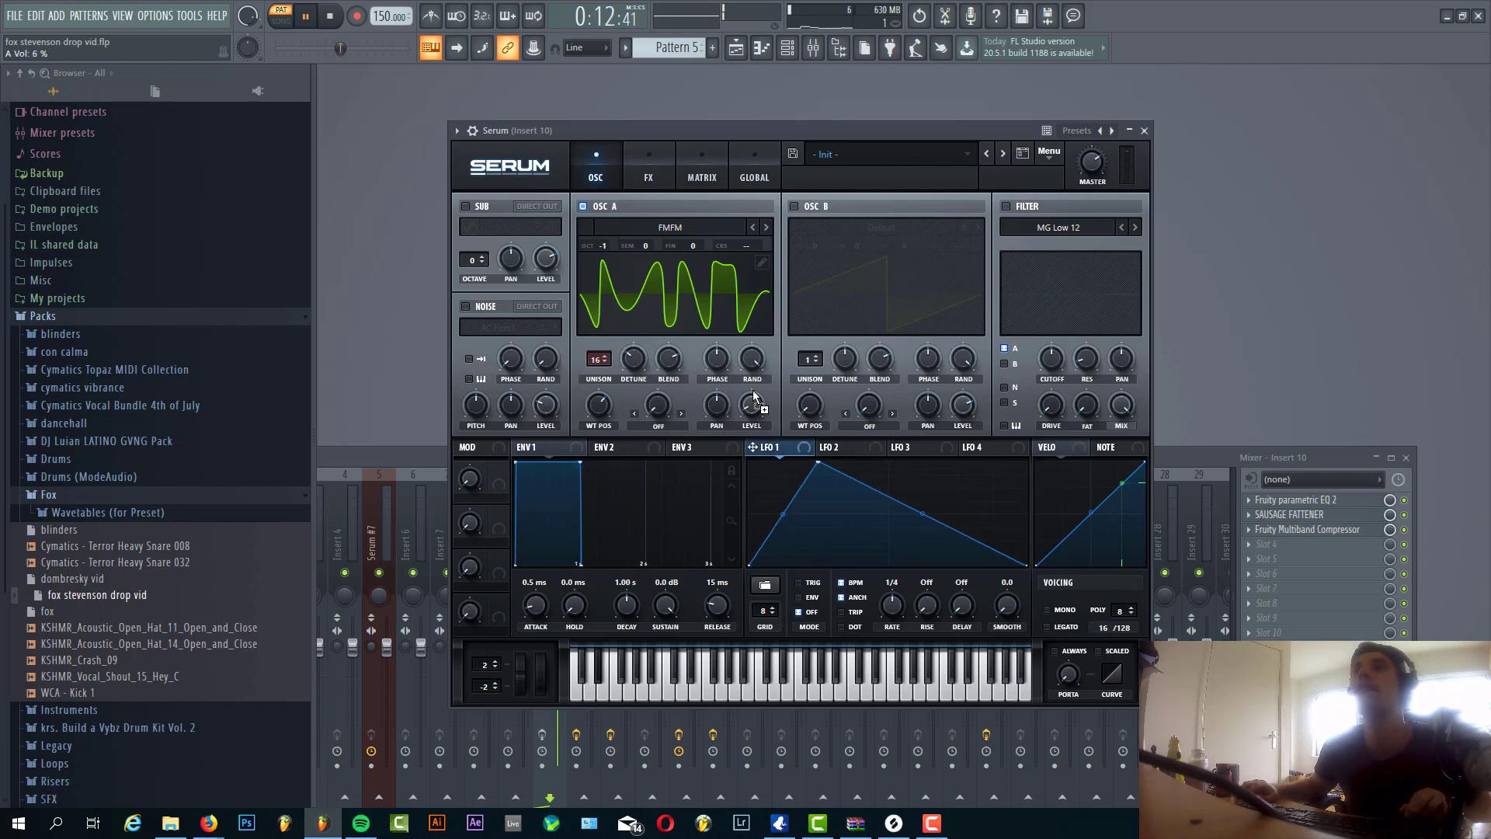
drag(770, 447, 751, 405)
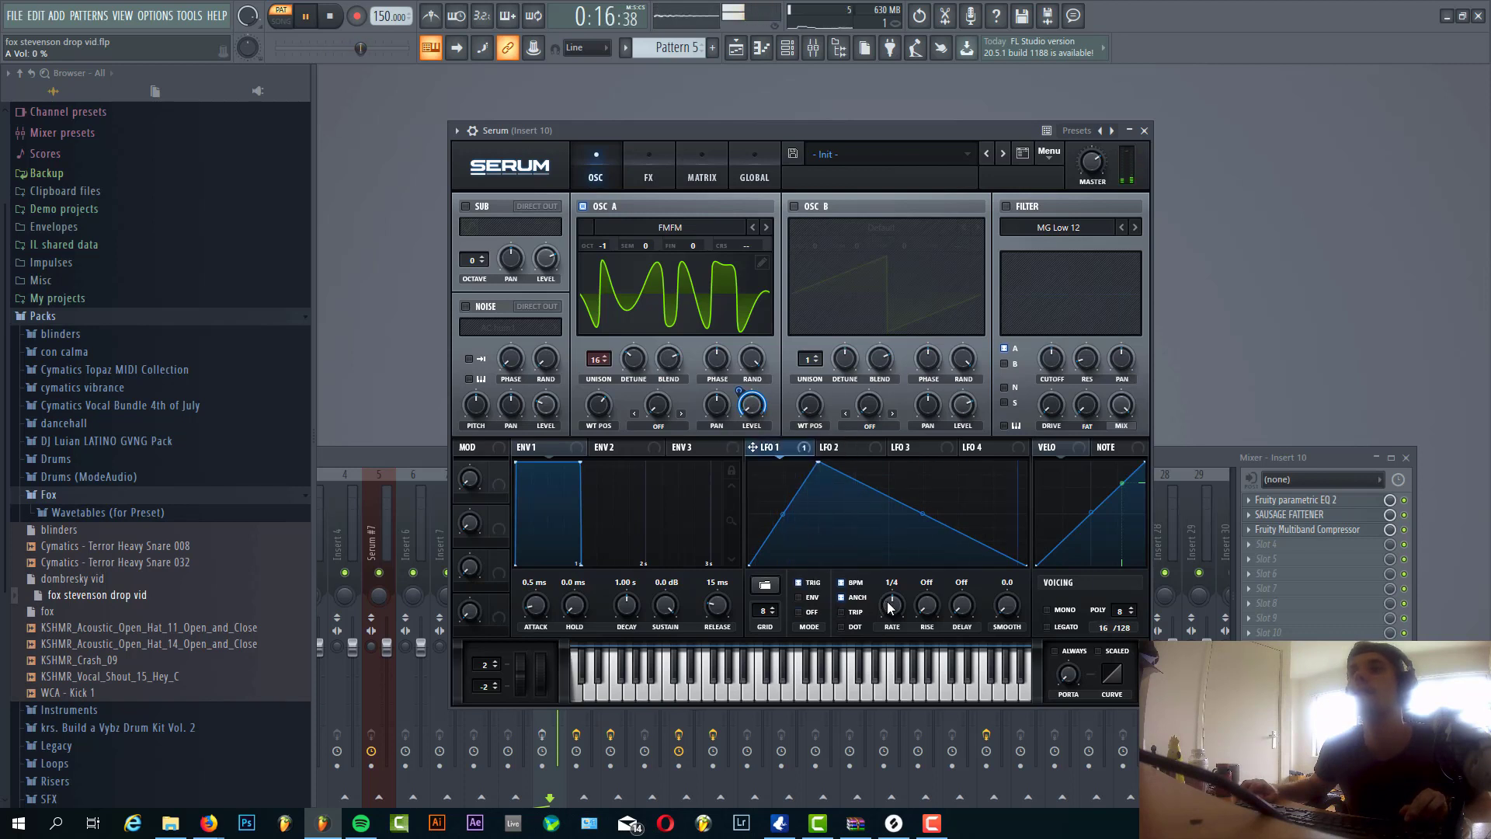
- Set LFO 1 to a 1/8 rate with a curved rise, then route it to wavetable position
drag(889, 607, 888, 591)
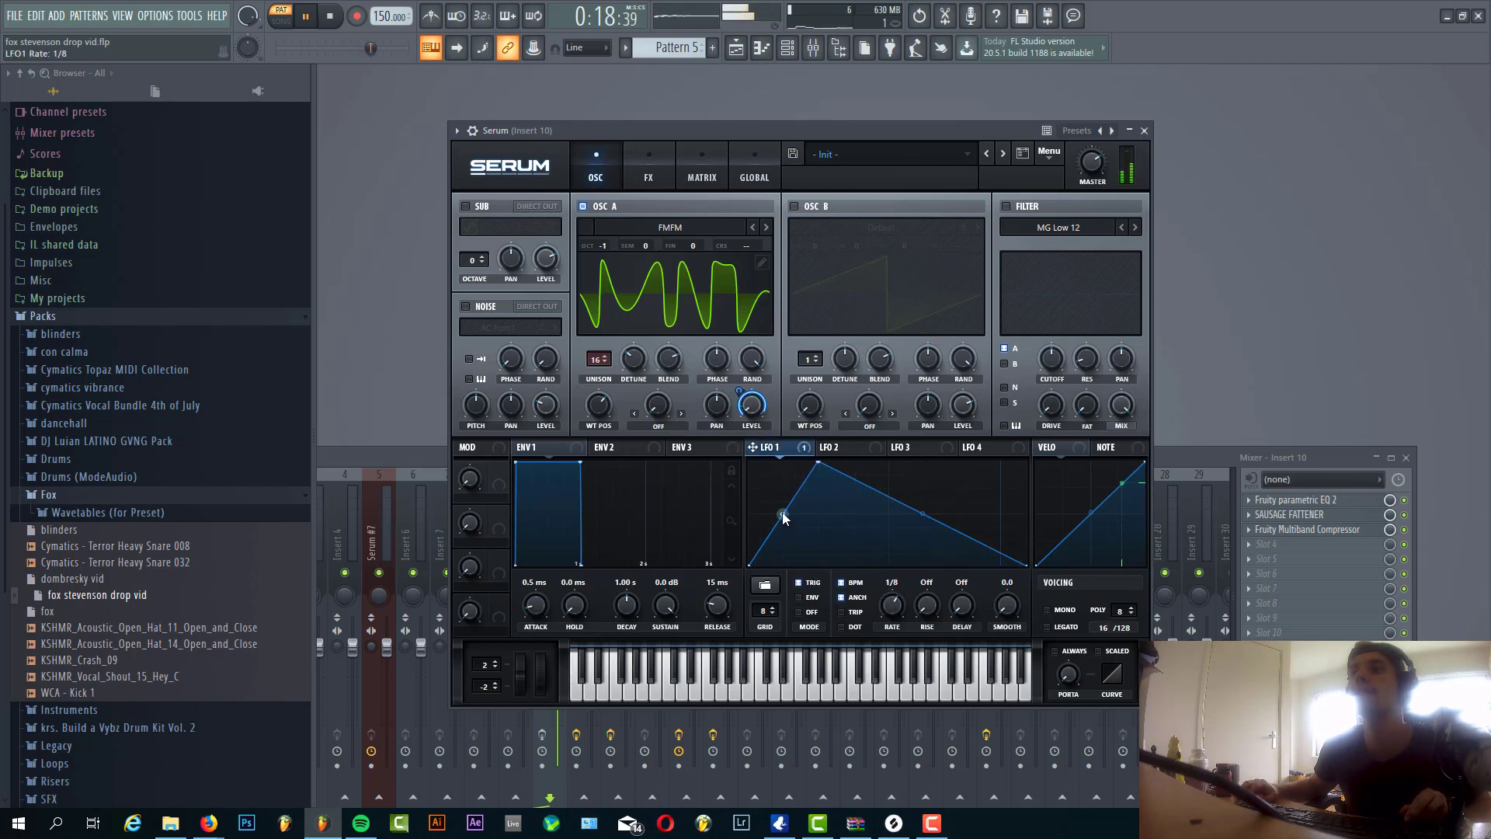
drag(782, 515, 784, 545)
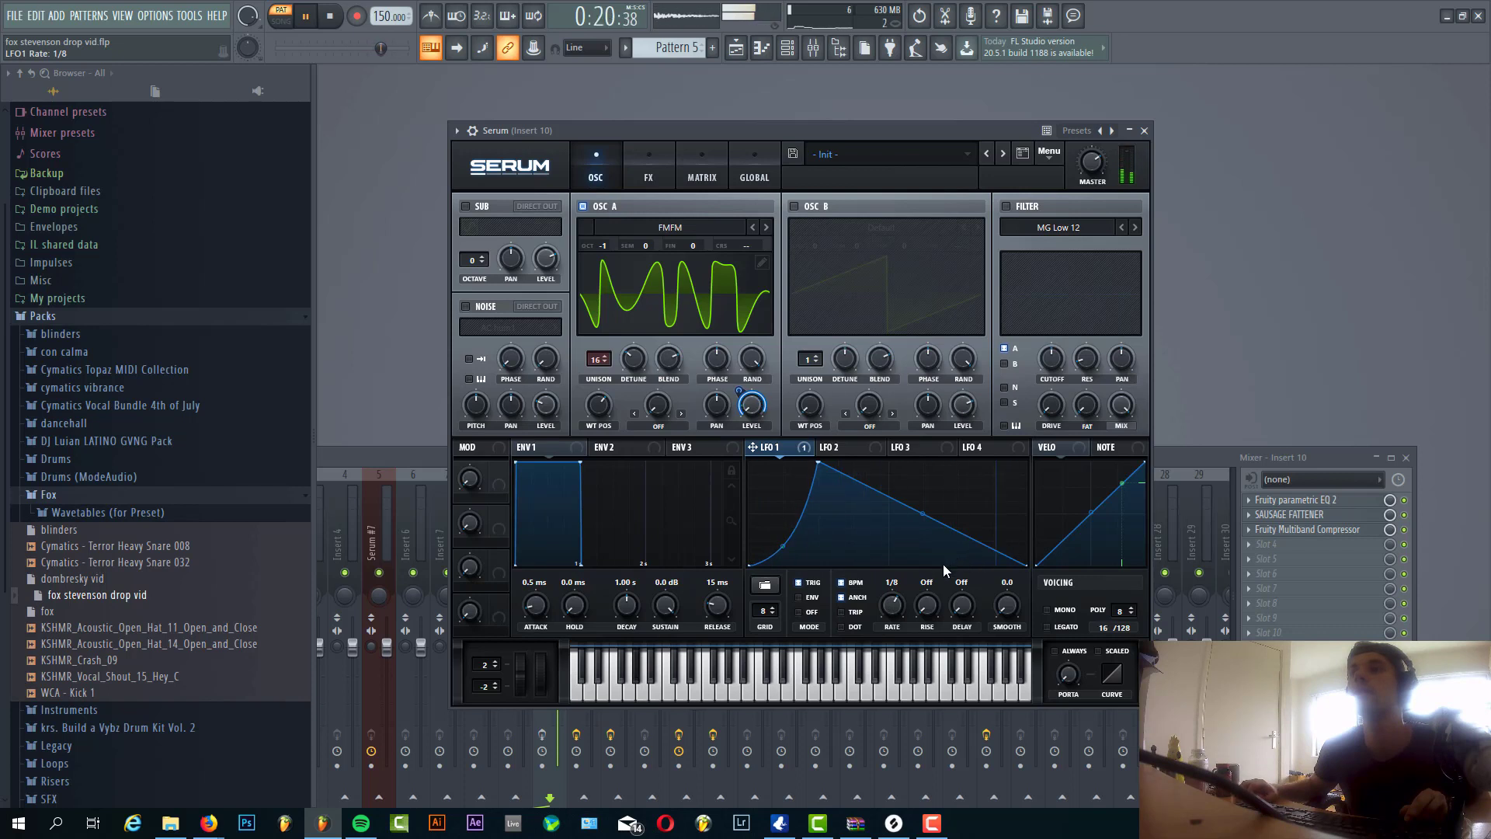
drag(1025, 567, 958, 571)
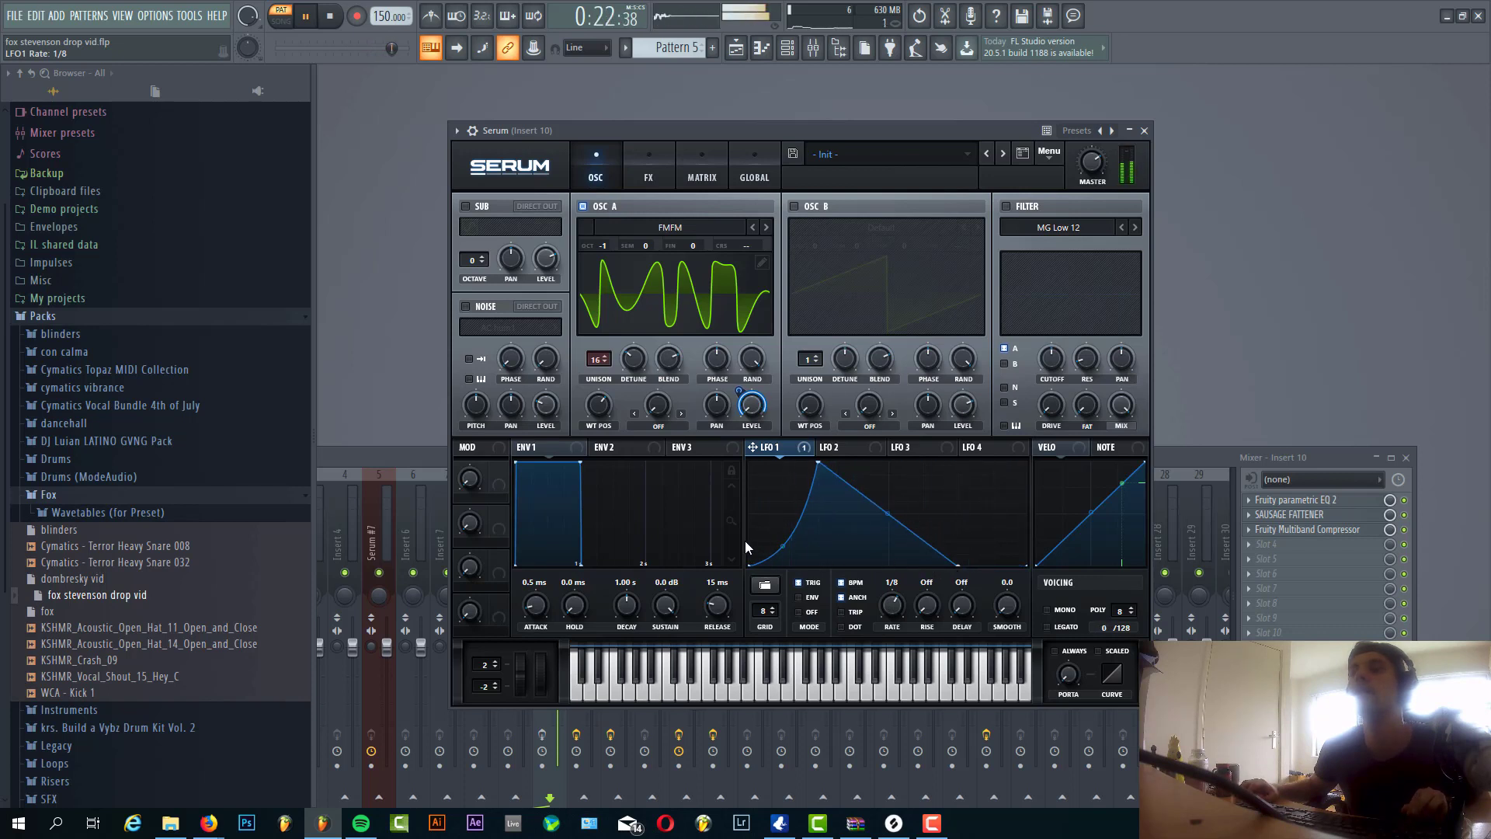
drag(640, 428, 597, 396)
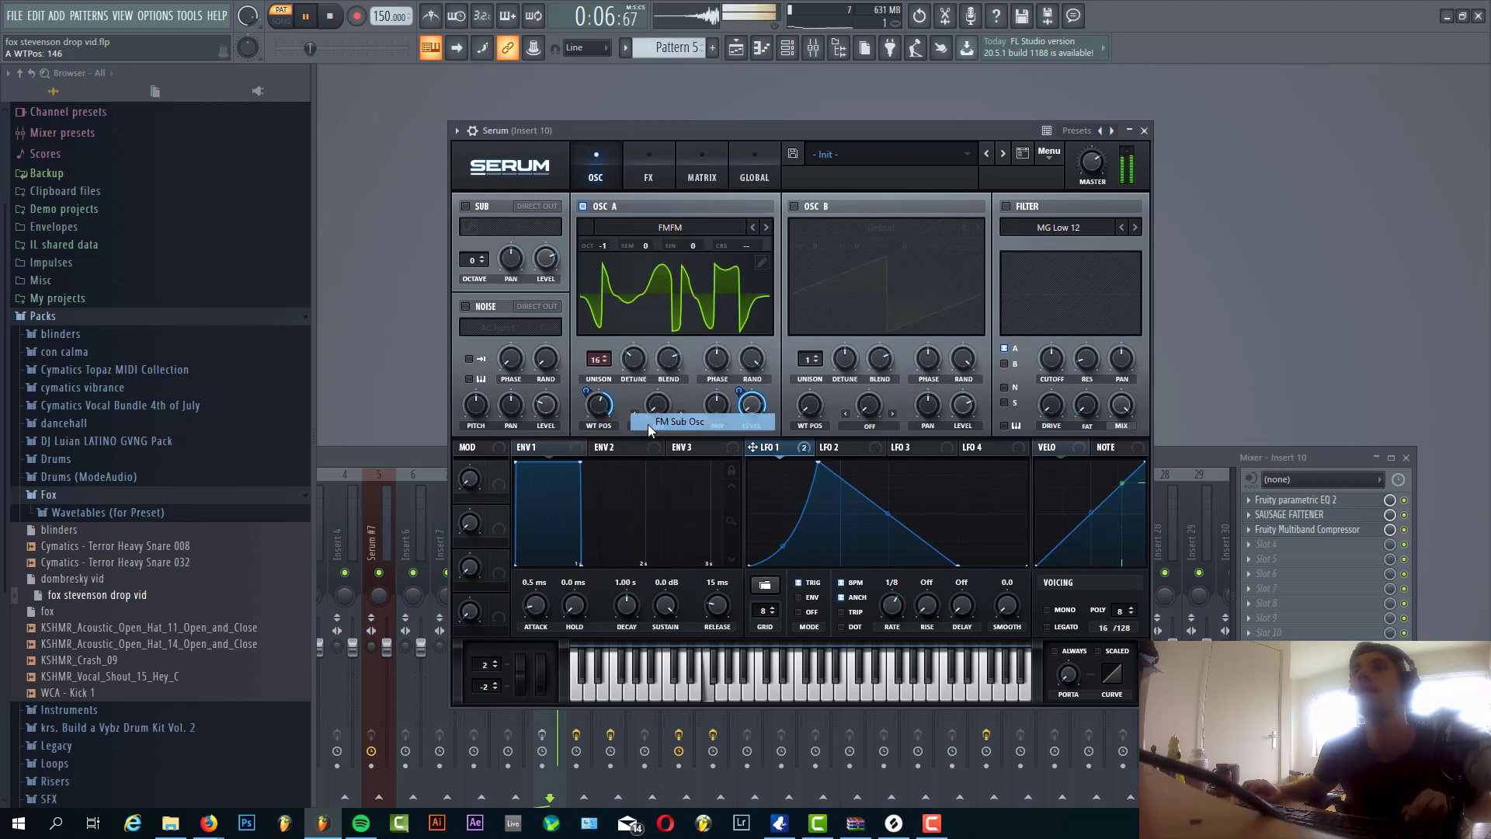
- Set oscillator A's warp mode to FM (from B)
click(657, 424)
click(655, 424)
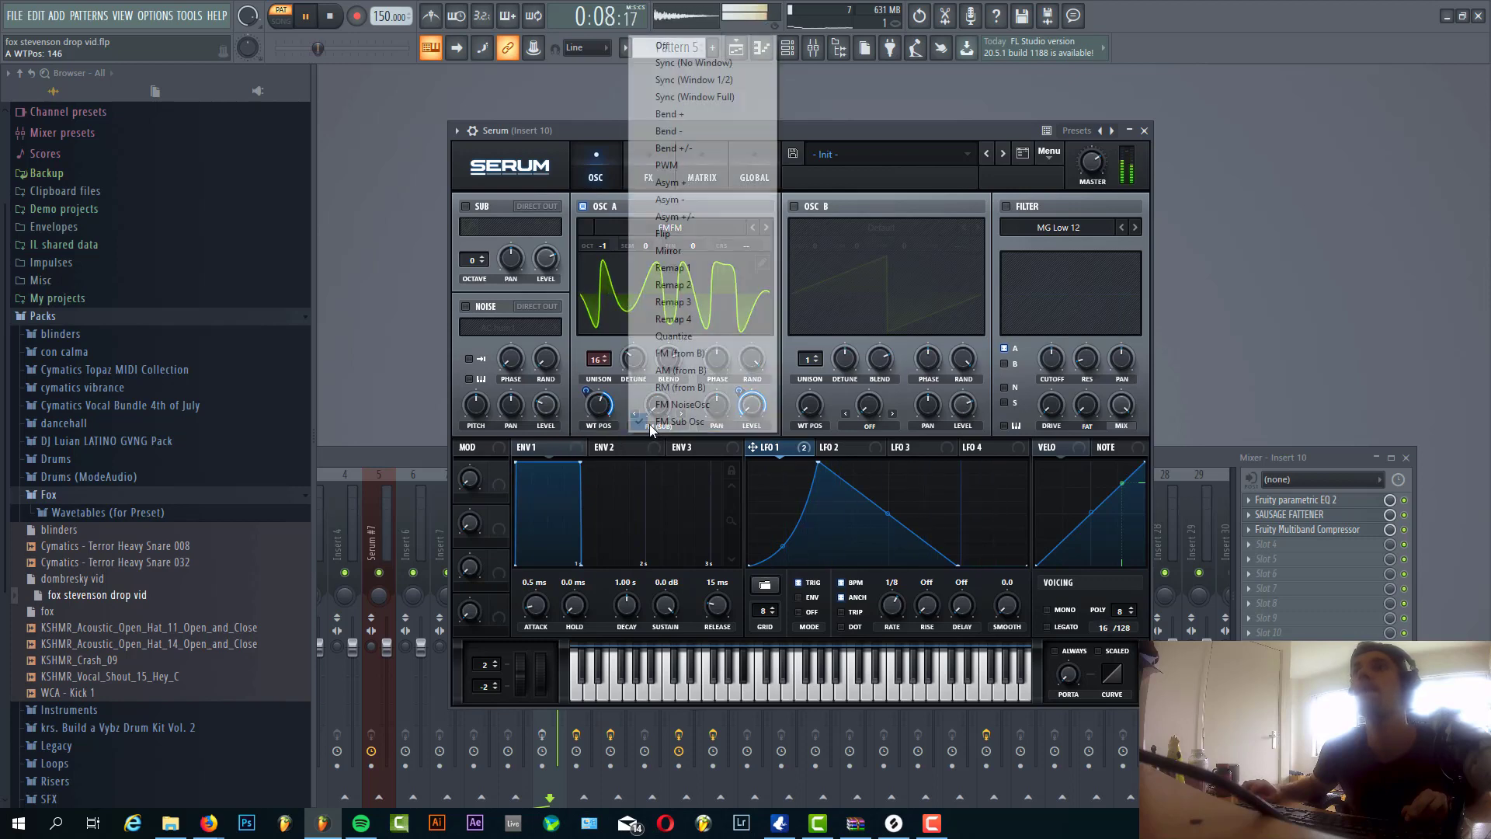
click(660, 364)
- Enable oscillator B with the FM_Freak wavetable, one octave down, at an adjusted wavetable position
click(795, 205)
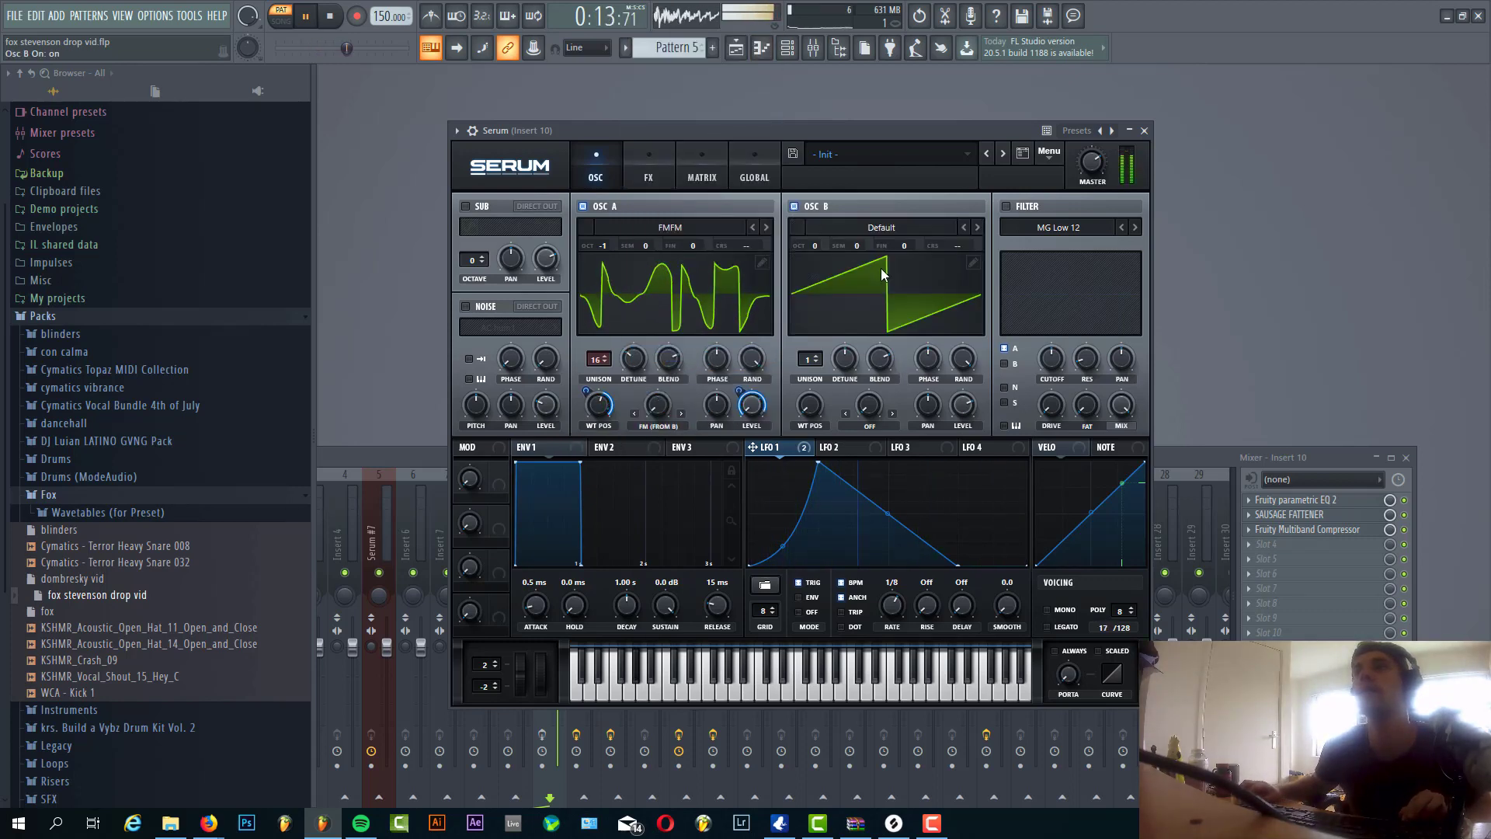
click(881, 227)
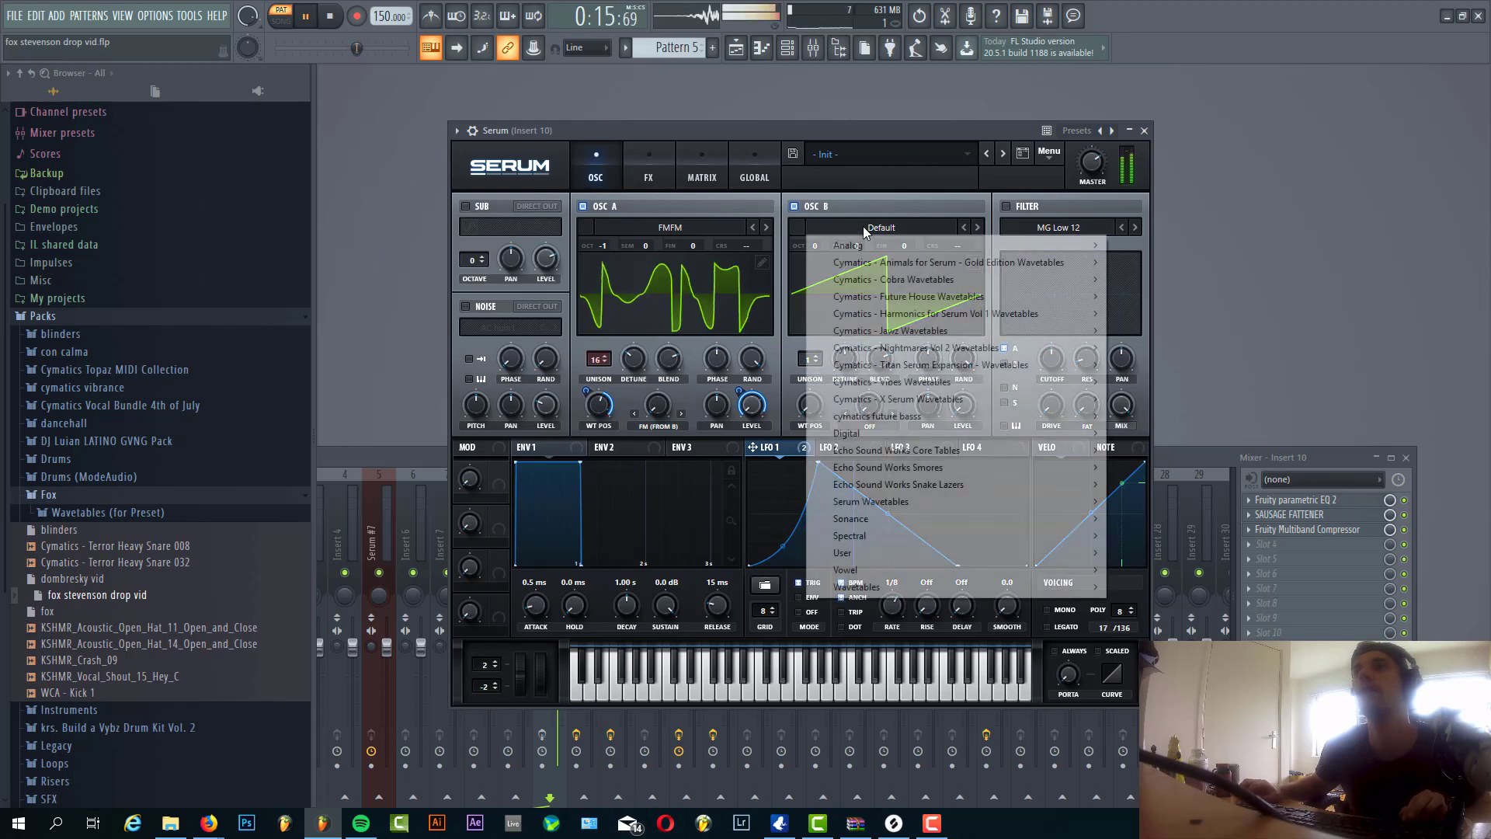
mouse_move(847, 434)
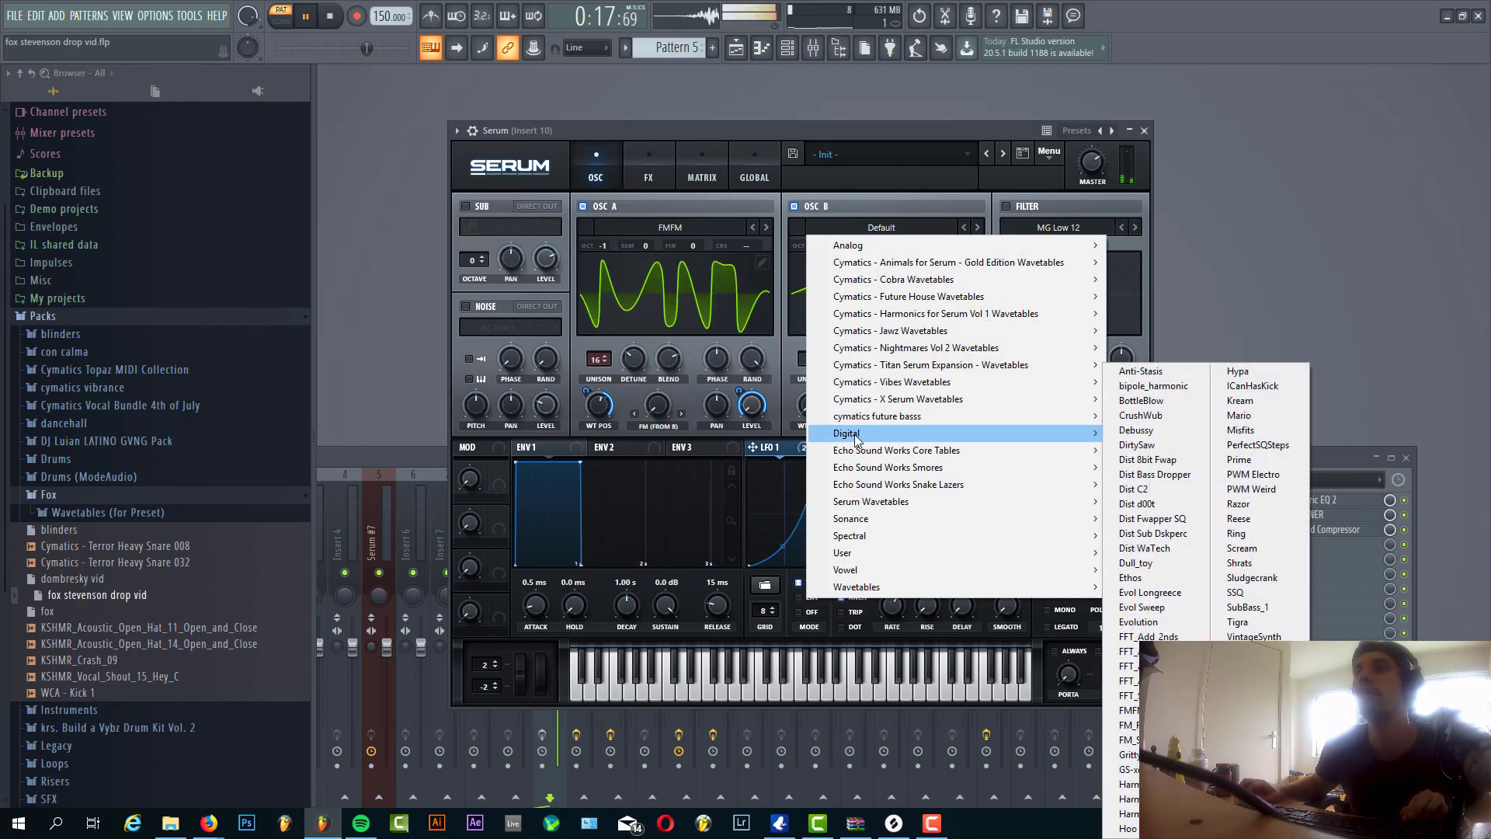
click(1128, 740)
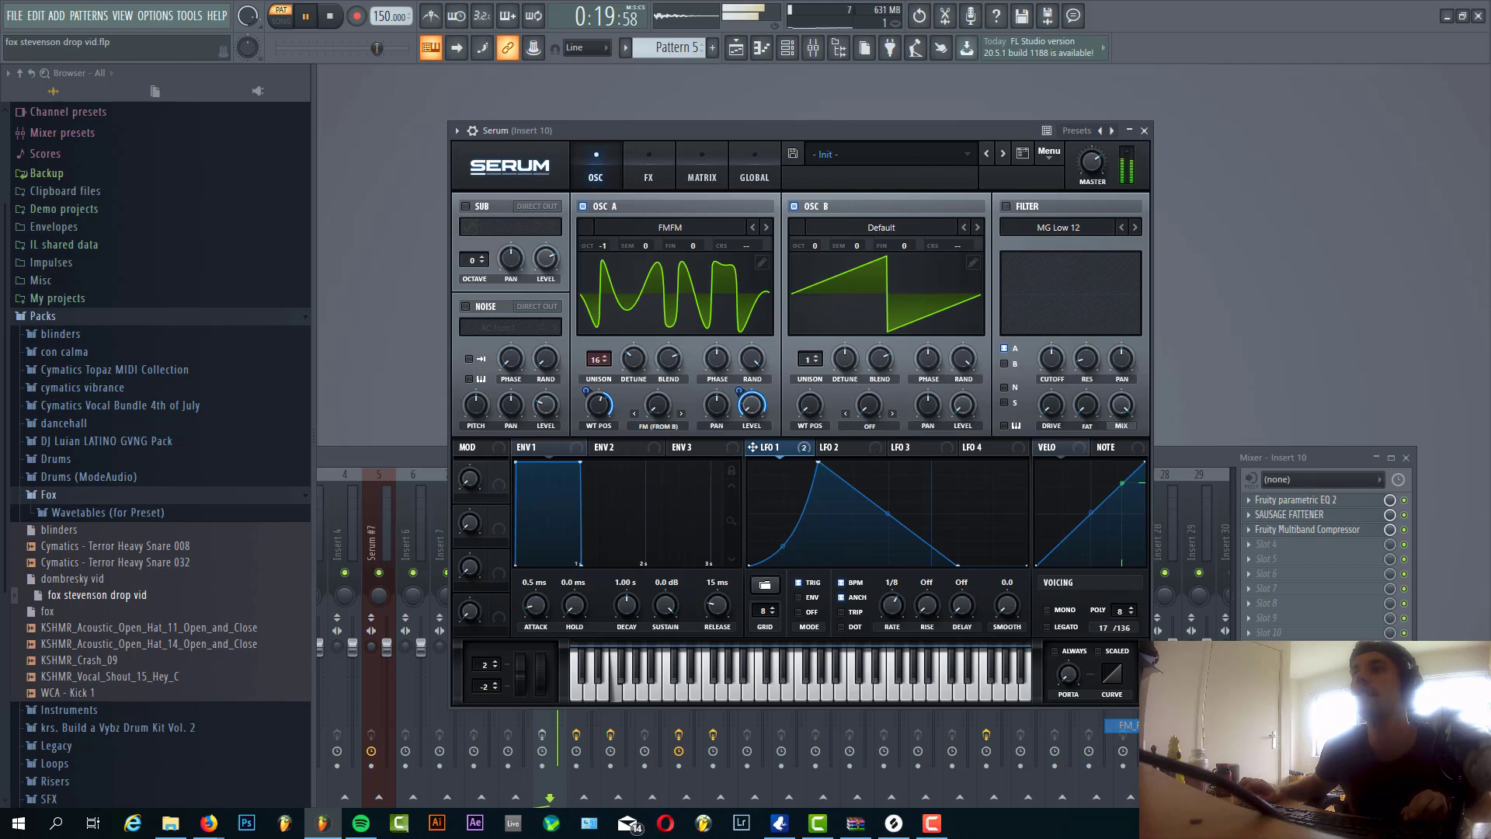
drag(822, 376, 822, 323)
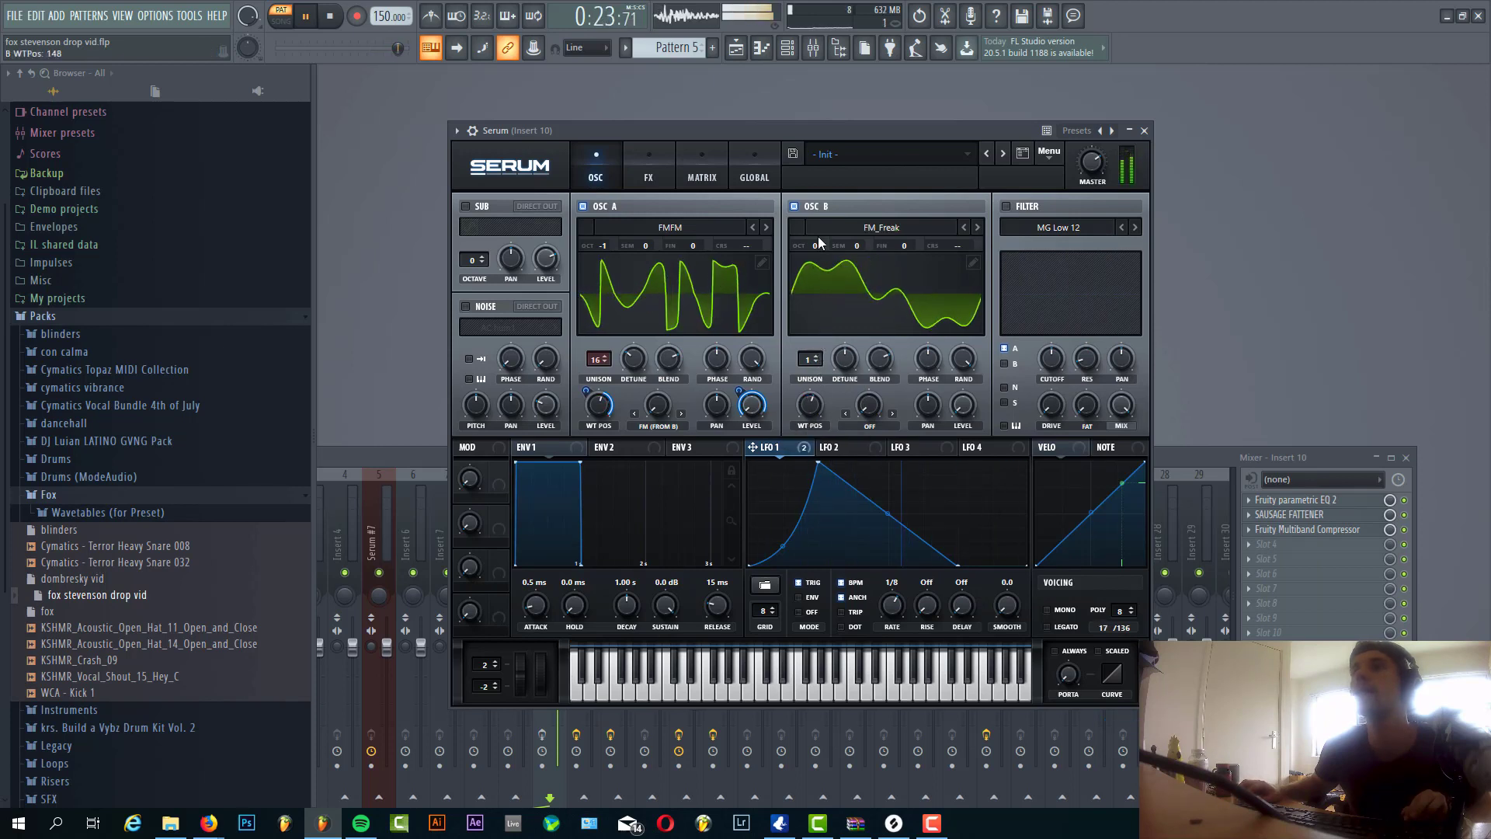
drag(819, 237, 819, 247)
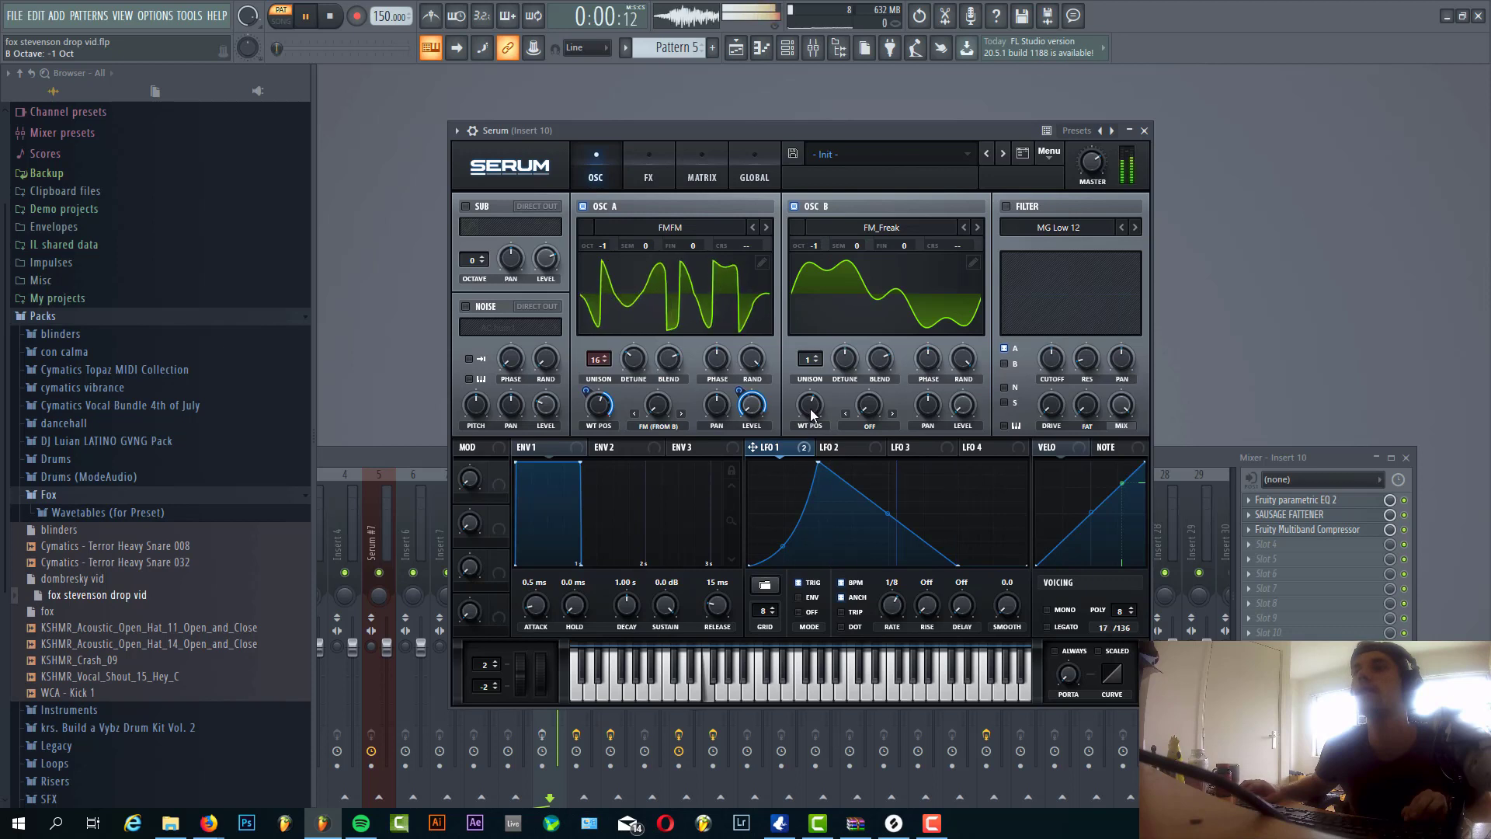
drag(810, 407, 809, 423)
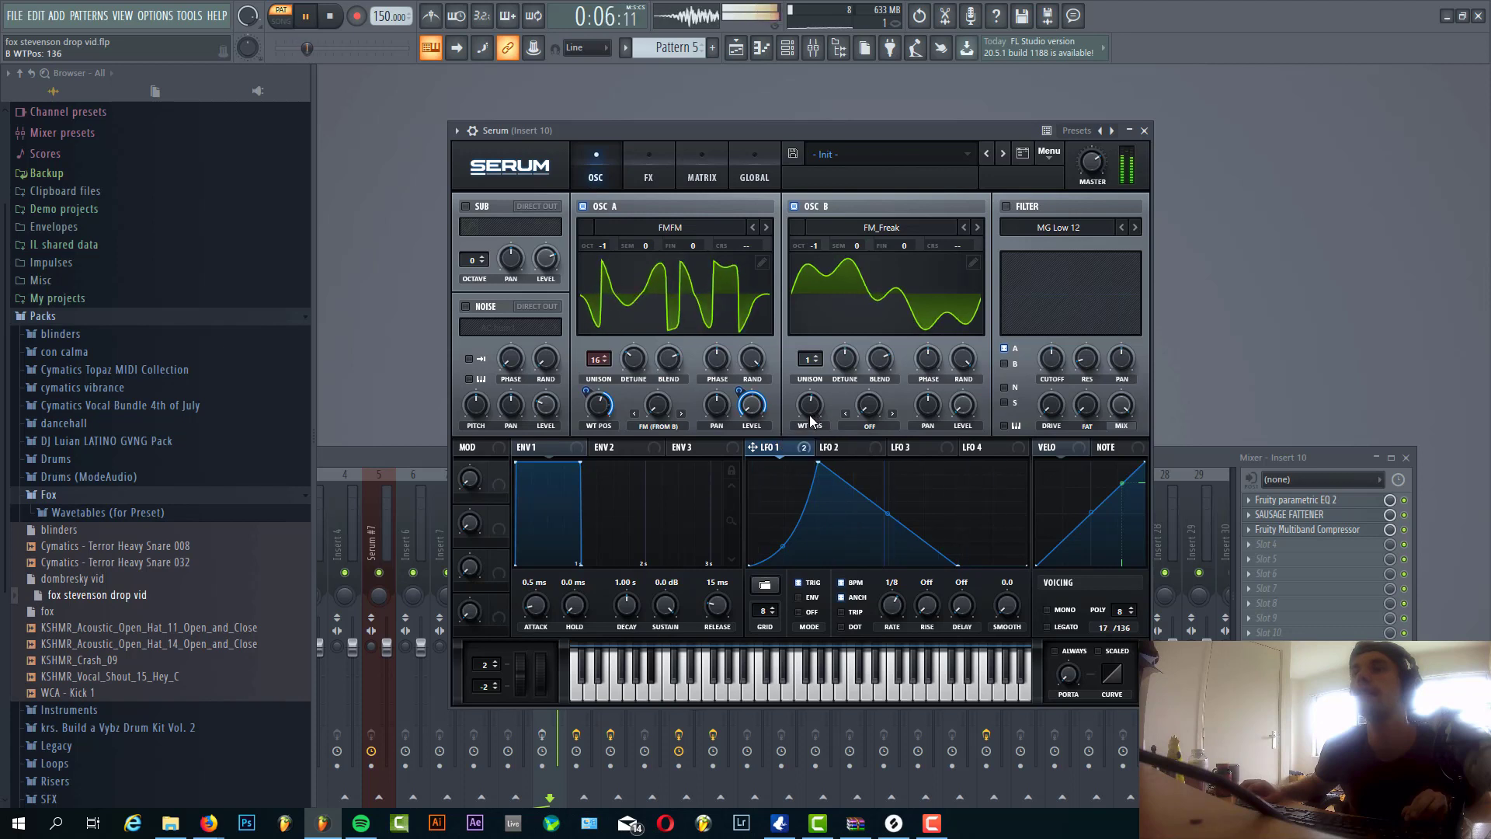
- Enable Hyper/Dimension with size around 4% and mix at 100%
click(648, 176)
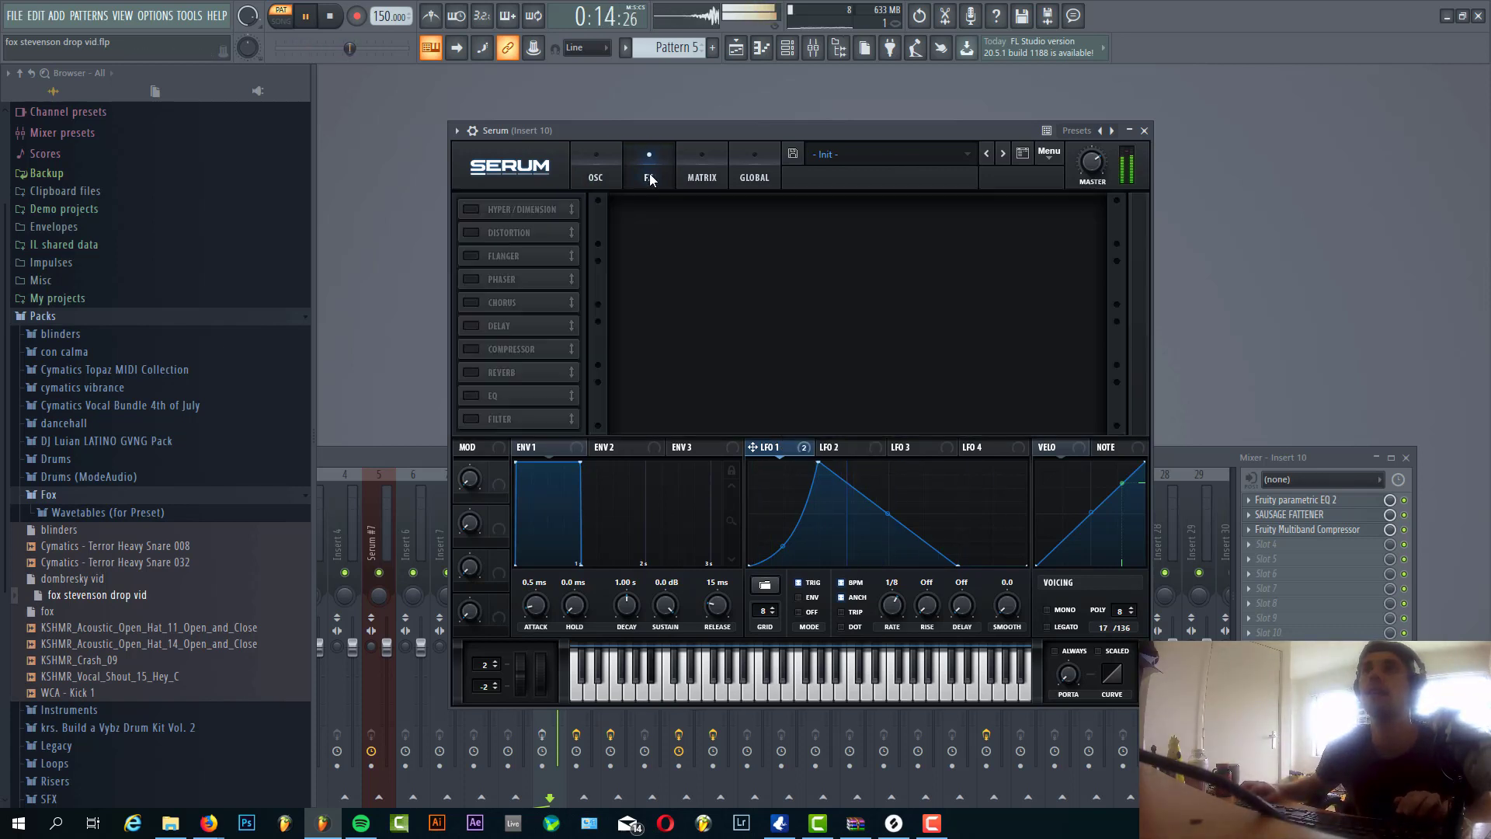
click(469, 210)
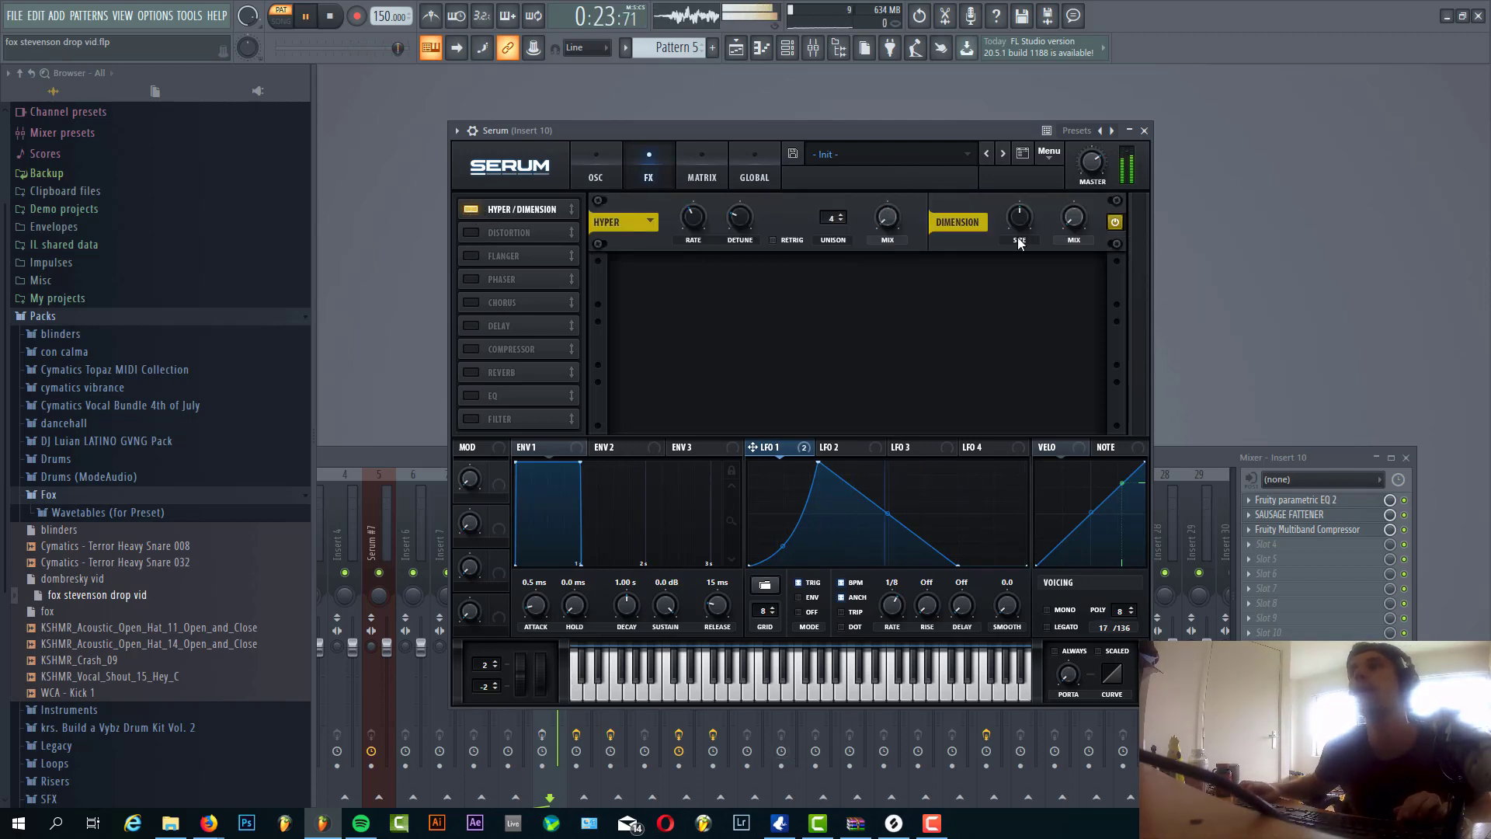
drag(1020, 228, 997, 283)
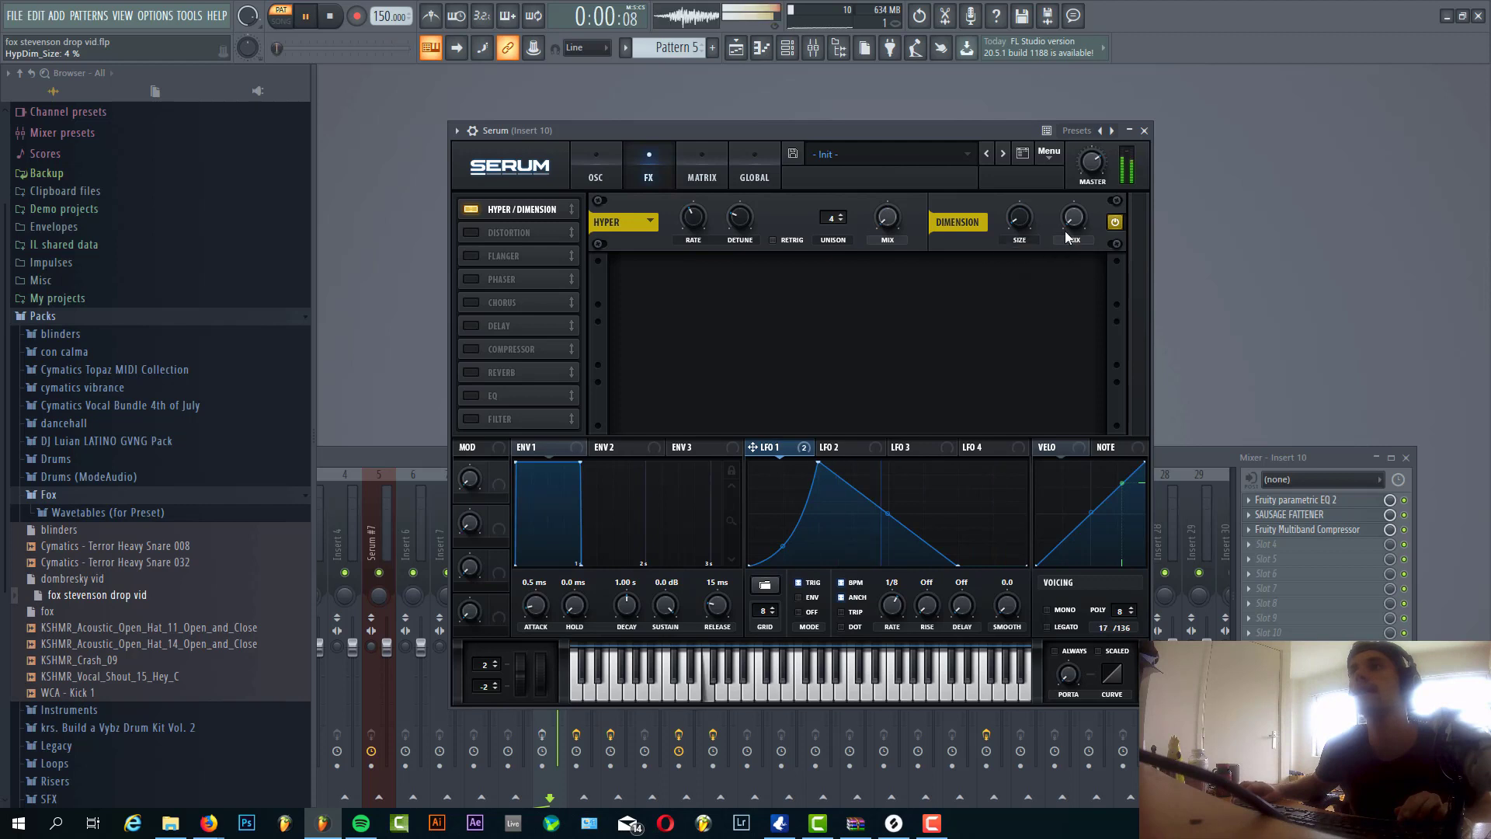
mouse_move(1073, 222)
mouse_down()
mouse_move(1073, 195)
mouse_move(1064, 259)
mouse_up()
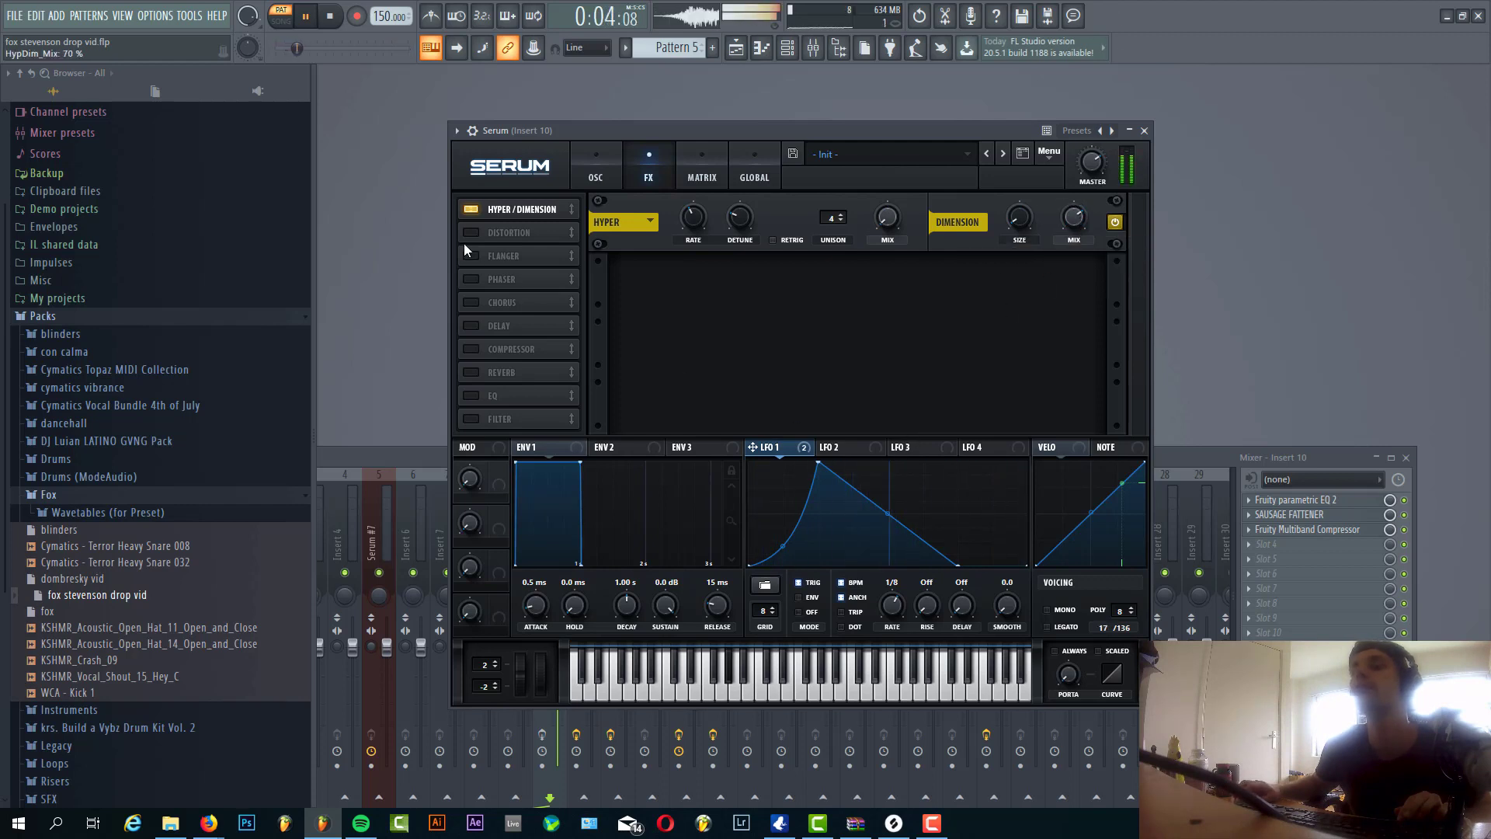
- Enable the compressor second in the chain and switch it to Multiband
click(470, 349)
drag(492, 347, 495, 232)
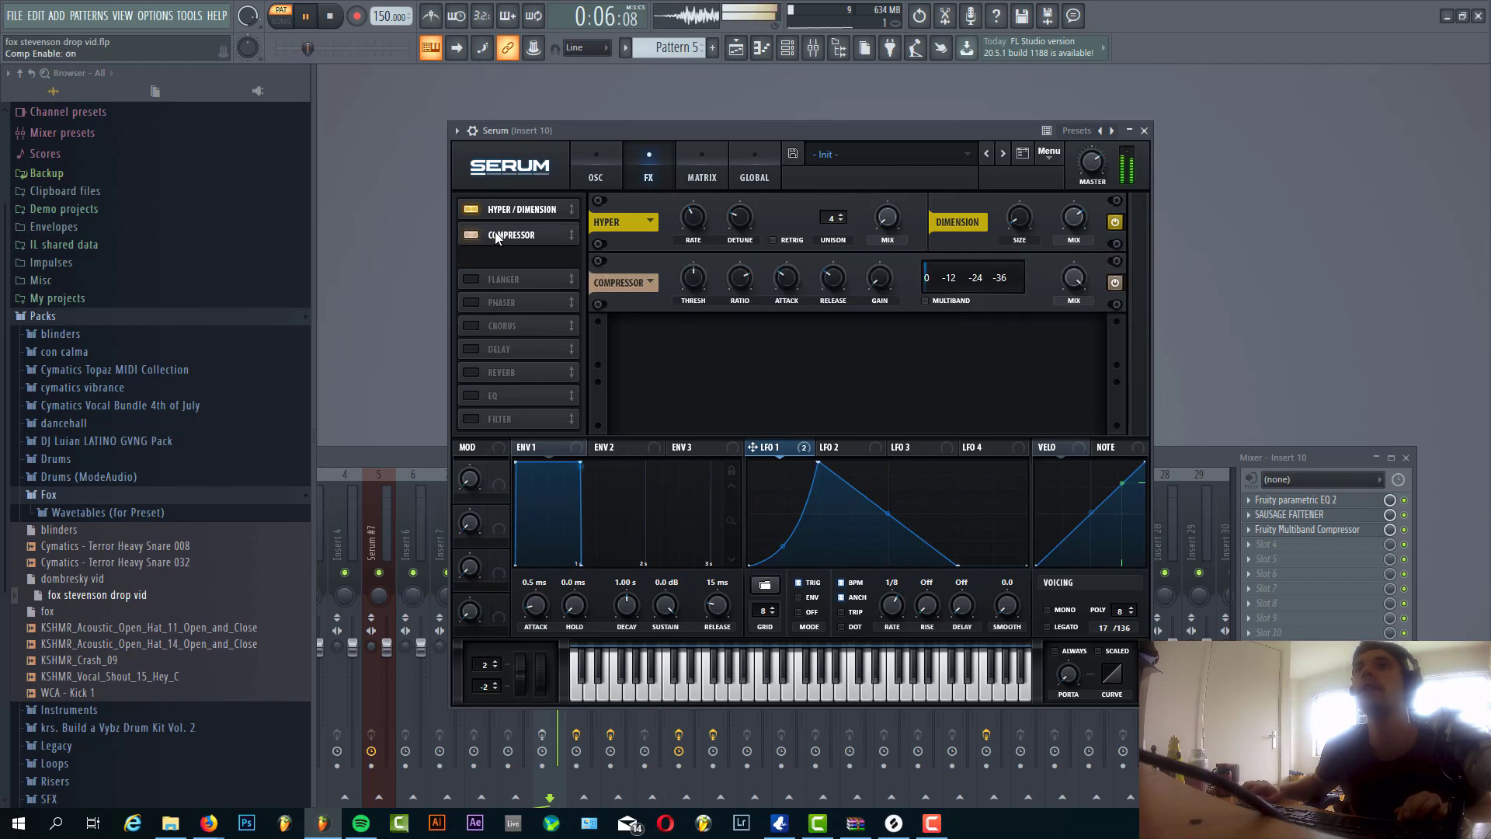
click(926, 301)
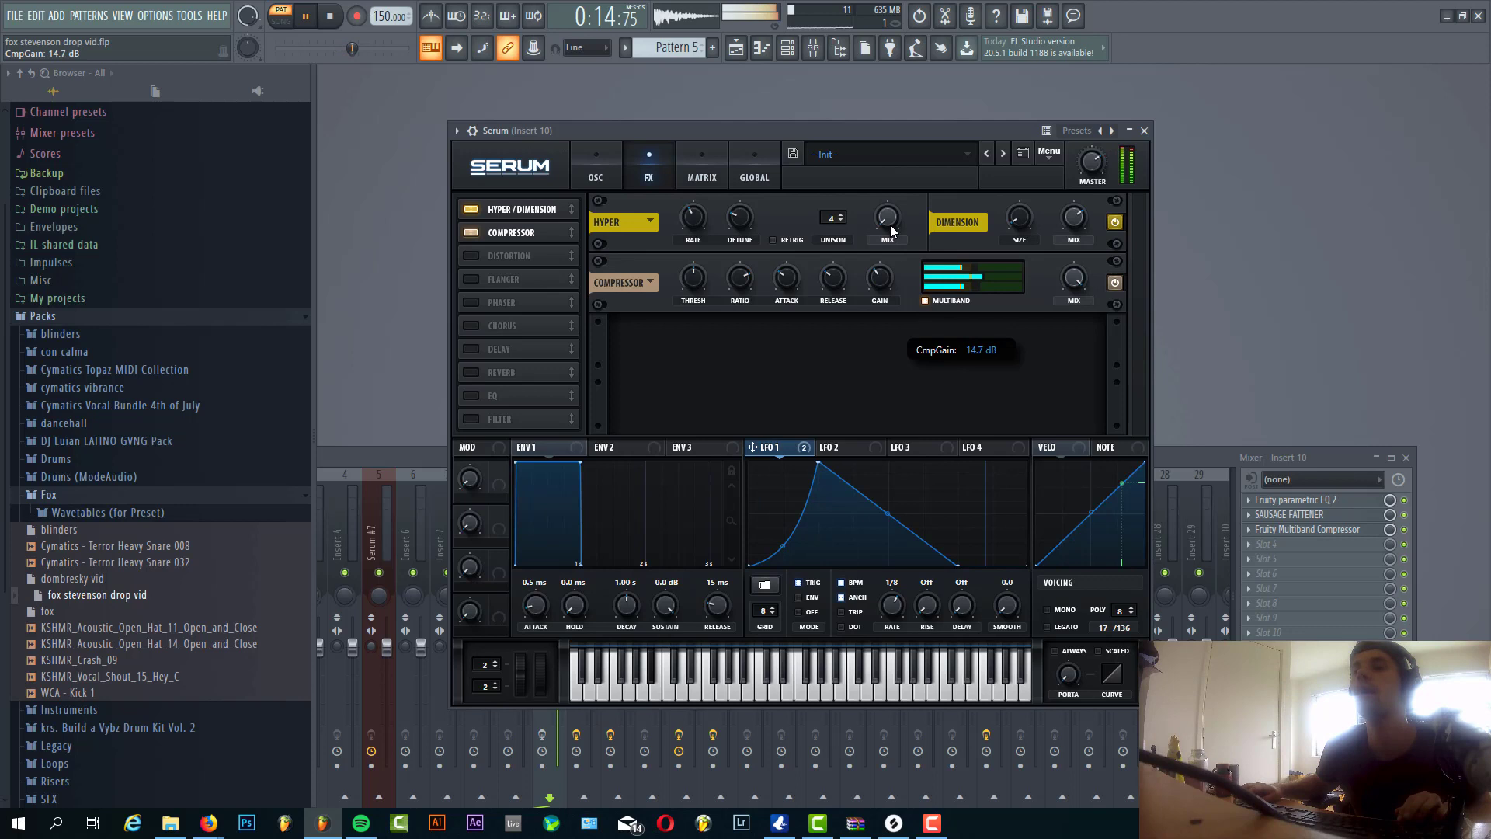
- Place EQ under the compressor with a Peak low band raised to 85 Hz
click(471, 396)
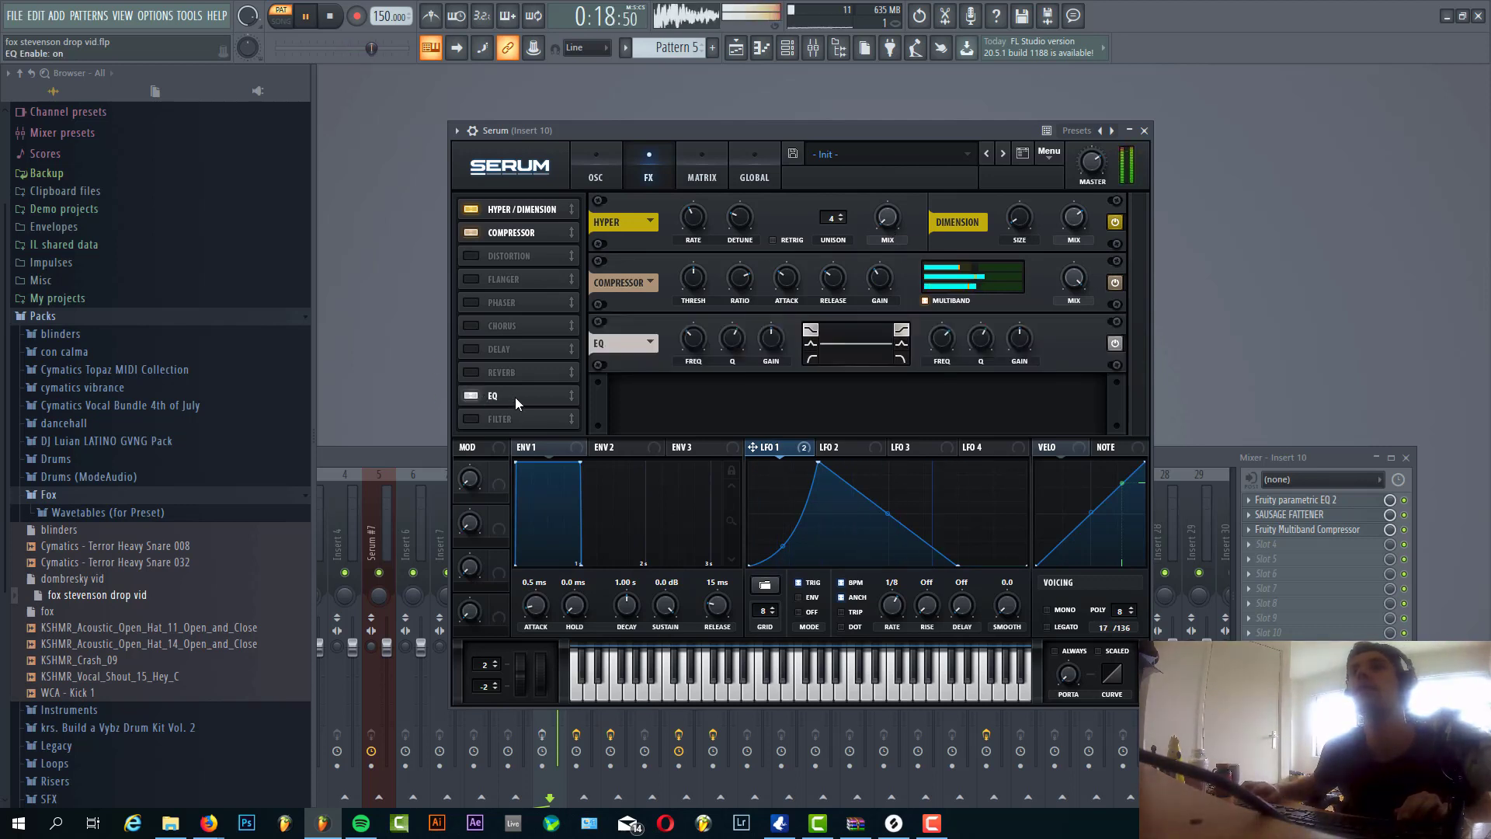
drag(515, 398, 535, 251)
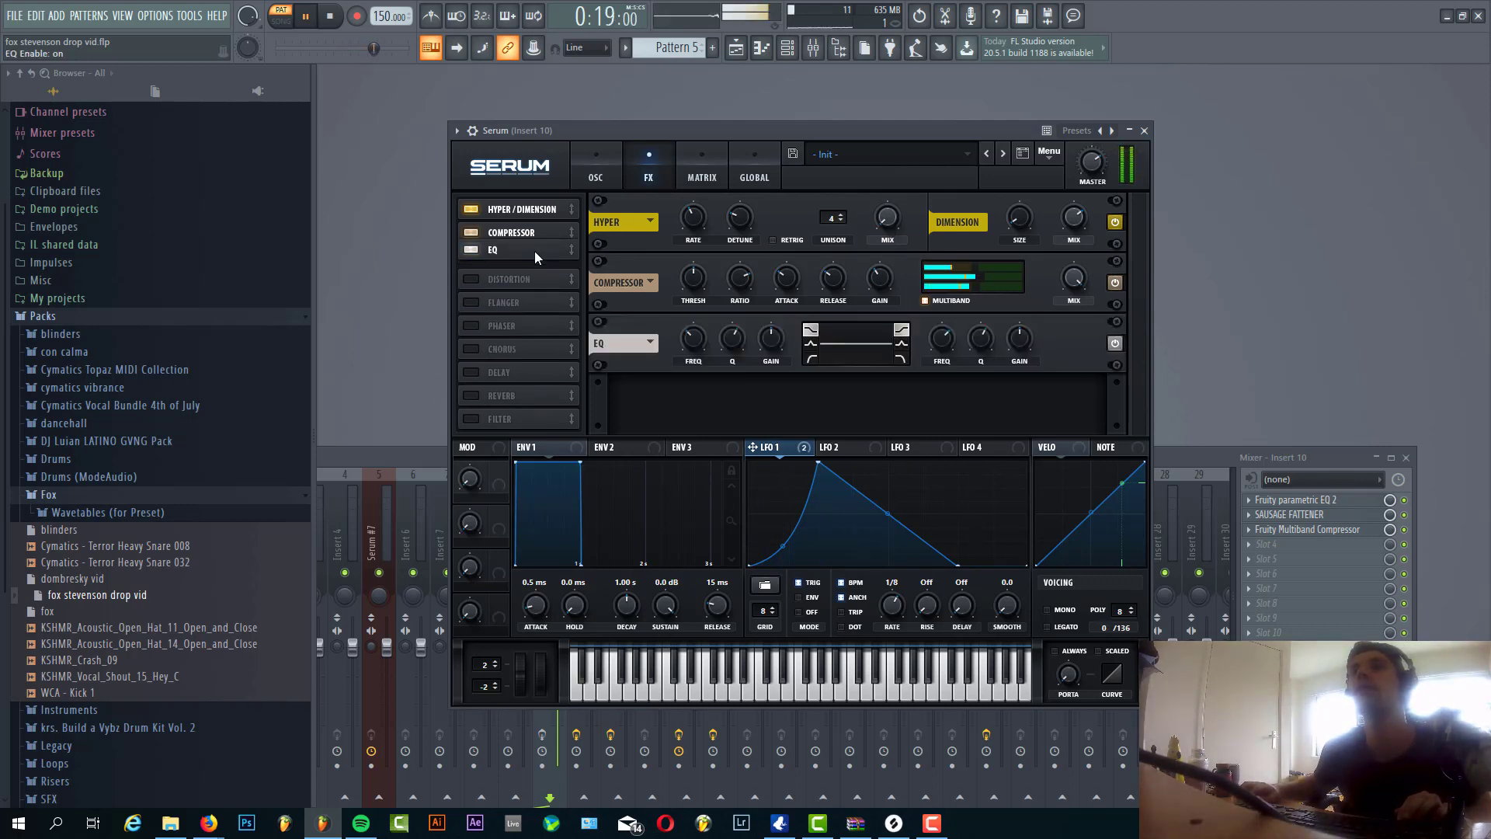
click(812, 346)
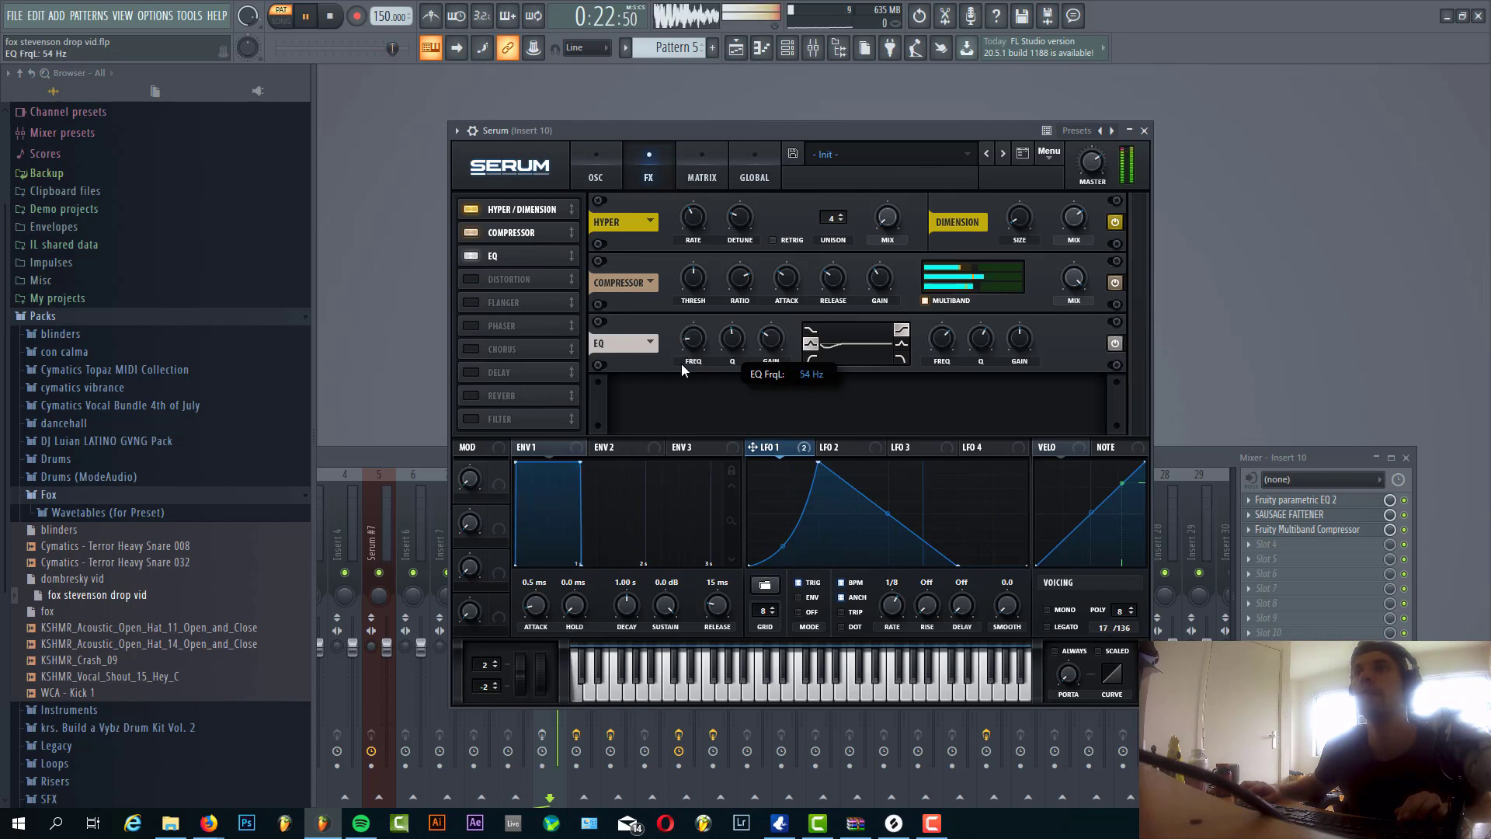
drag(682, 372, 688, 362)
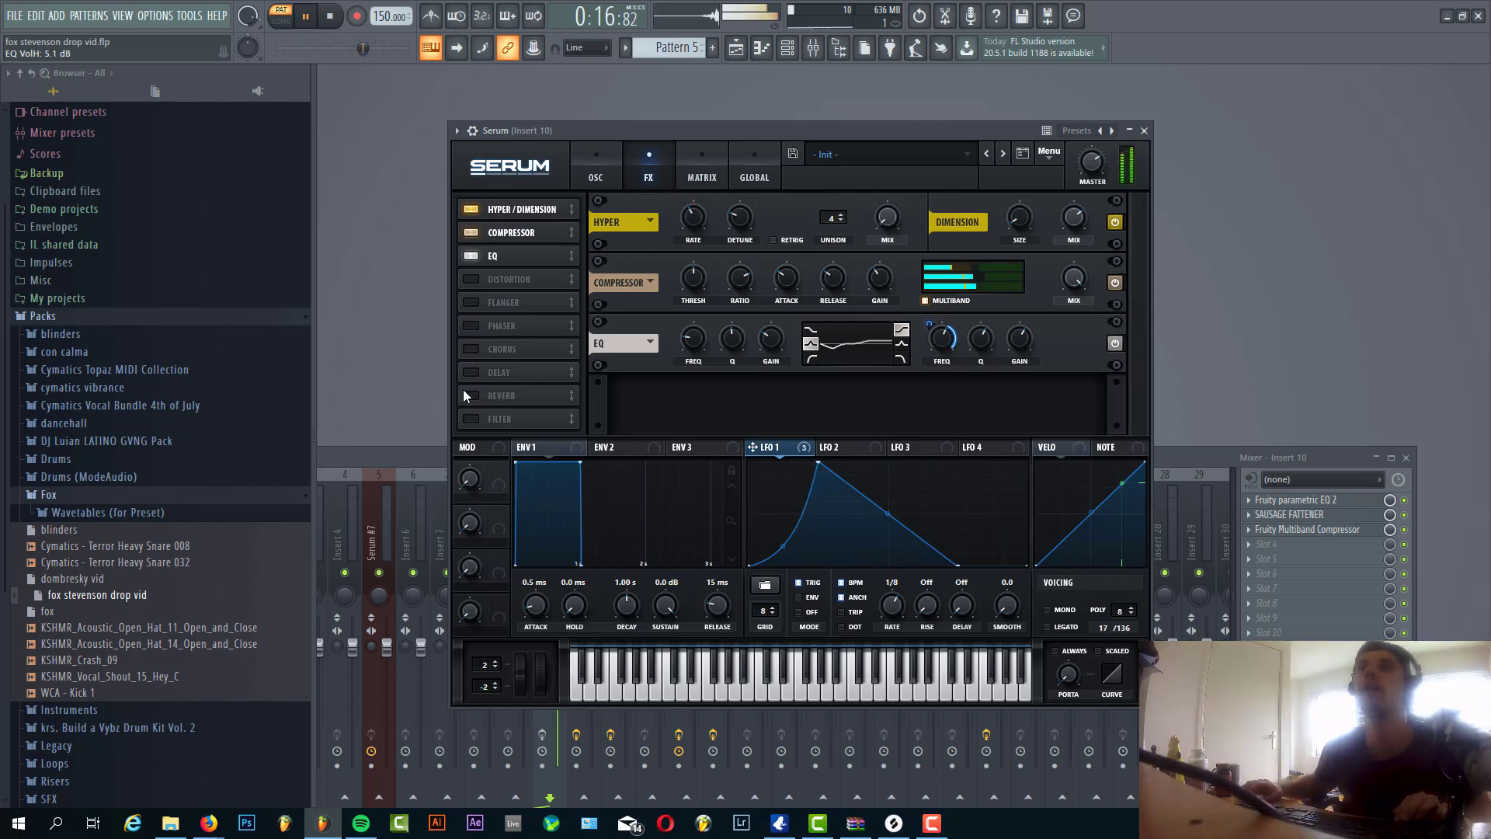
- Enable the filter below the EQ and set its type to Misc > Combs
click(471, 418)
drag(505, 419, 511, 278)
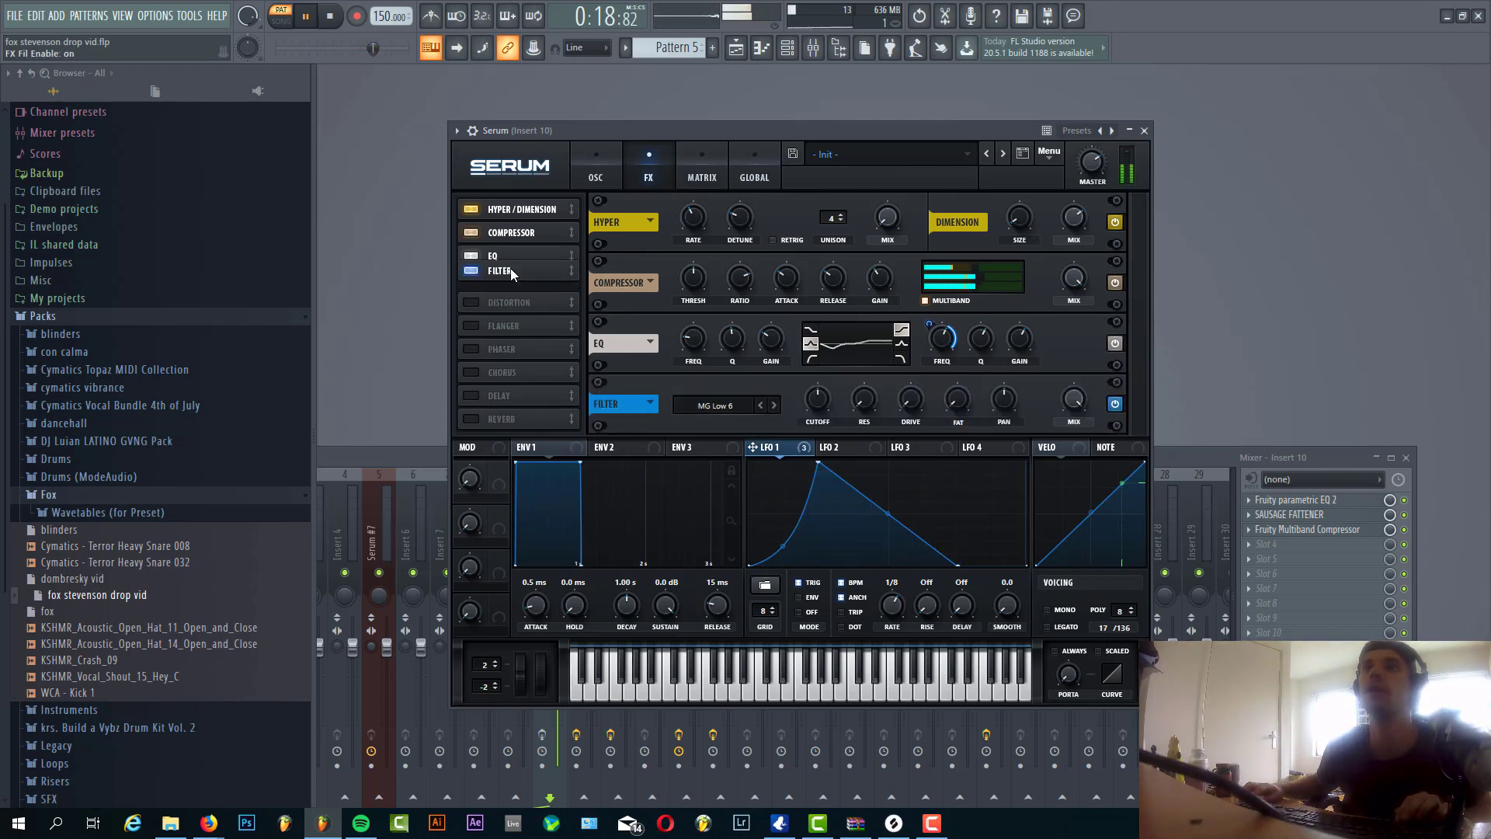
click(715, 406)
mouse_move(715, 474)
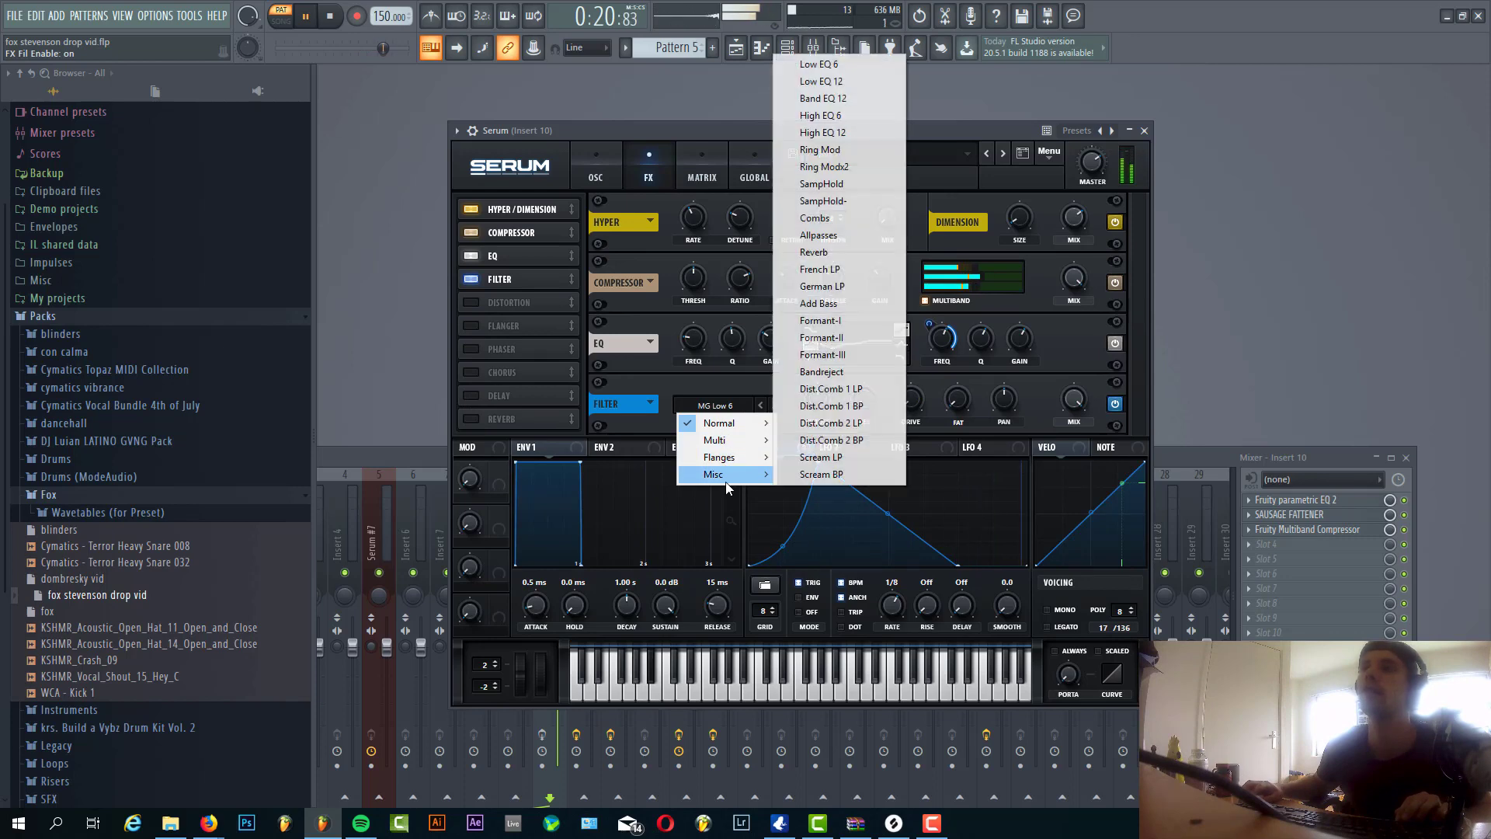
click(815, 218)
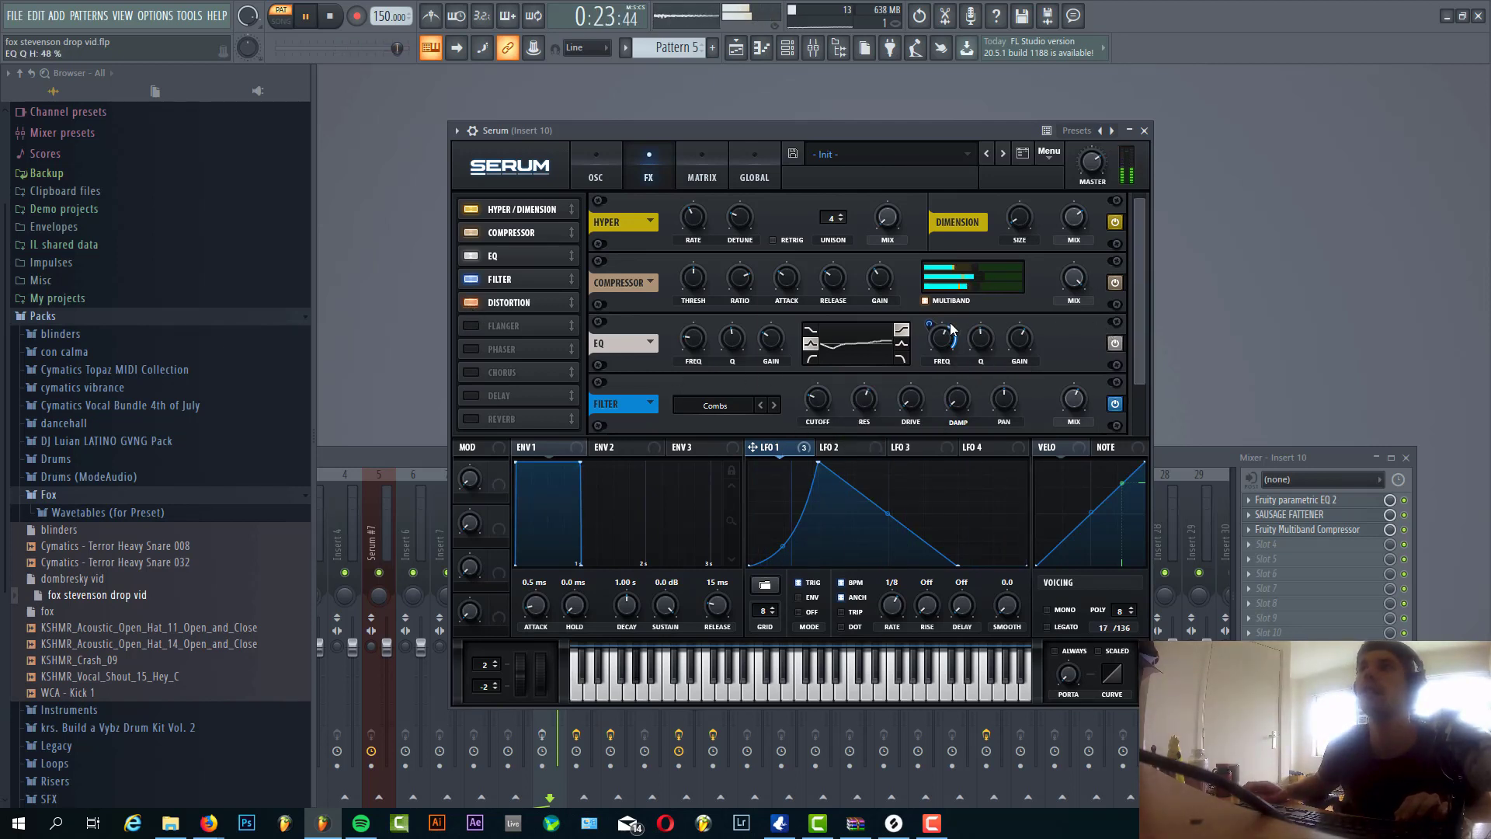
scroll(1134, 319, down, 2)
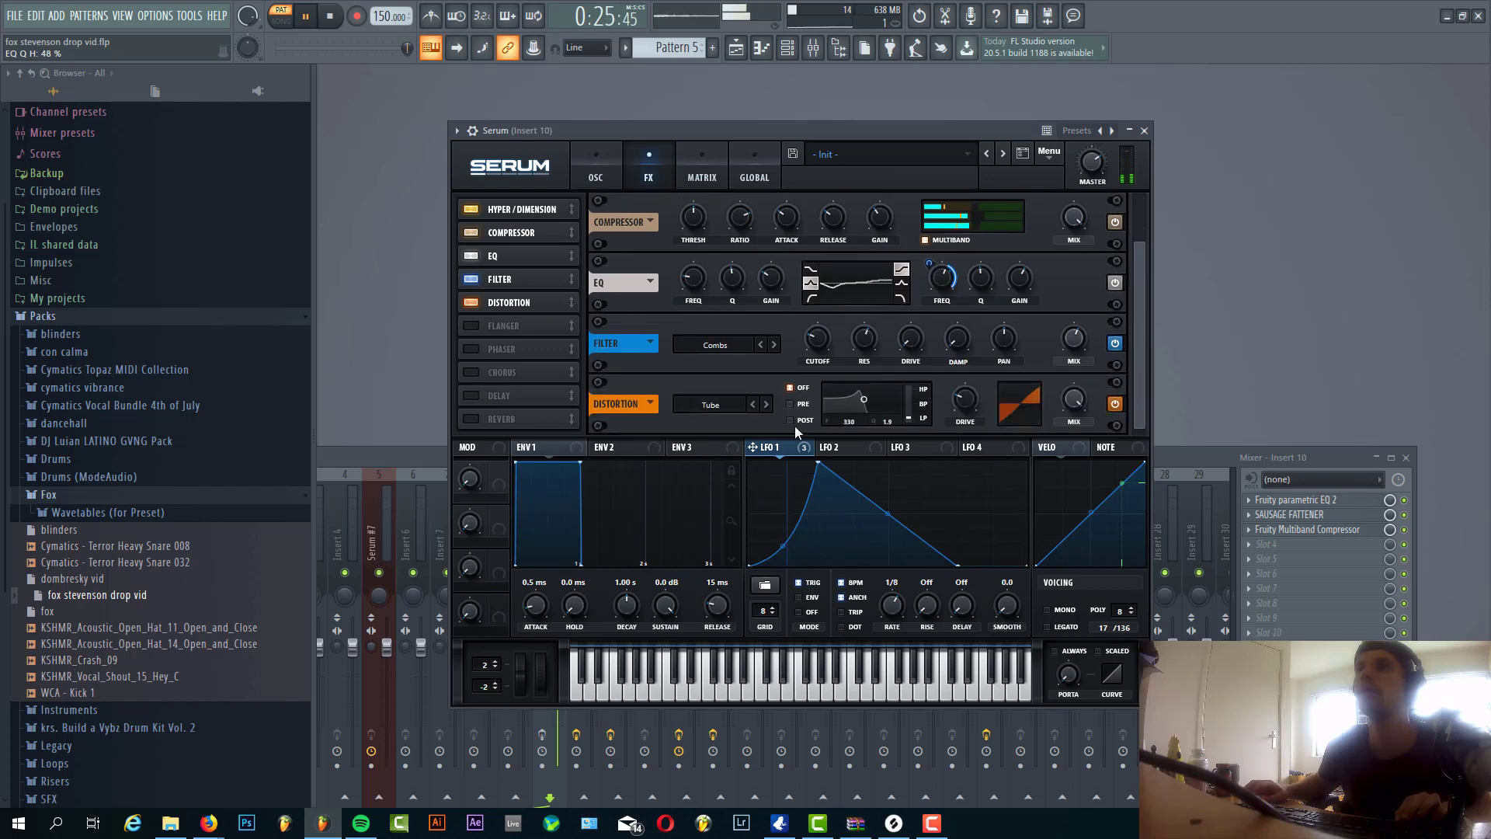
- Set the distortion mode to Downsample
click(734, 405)
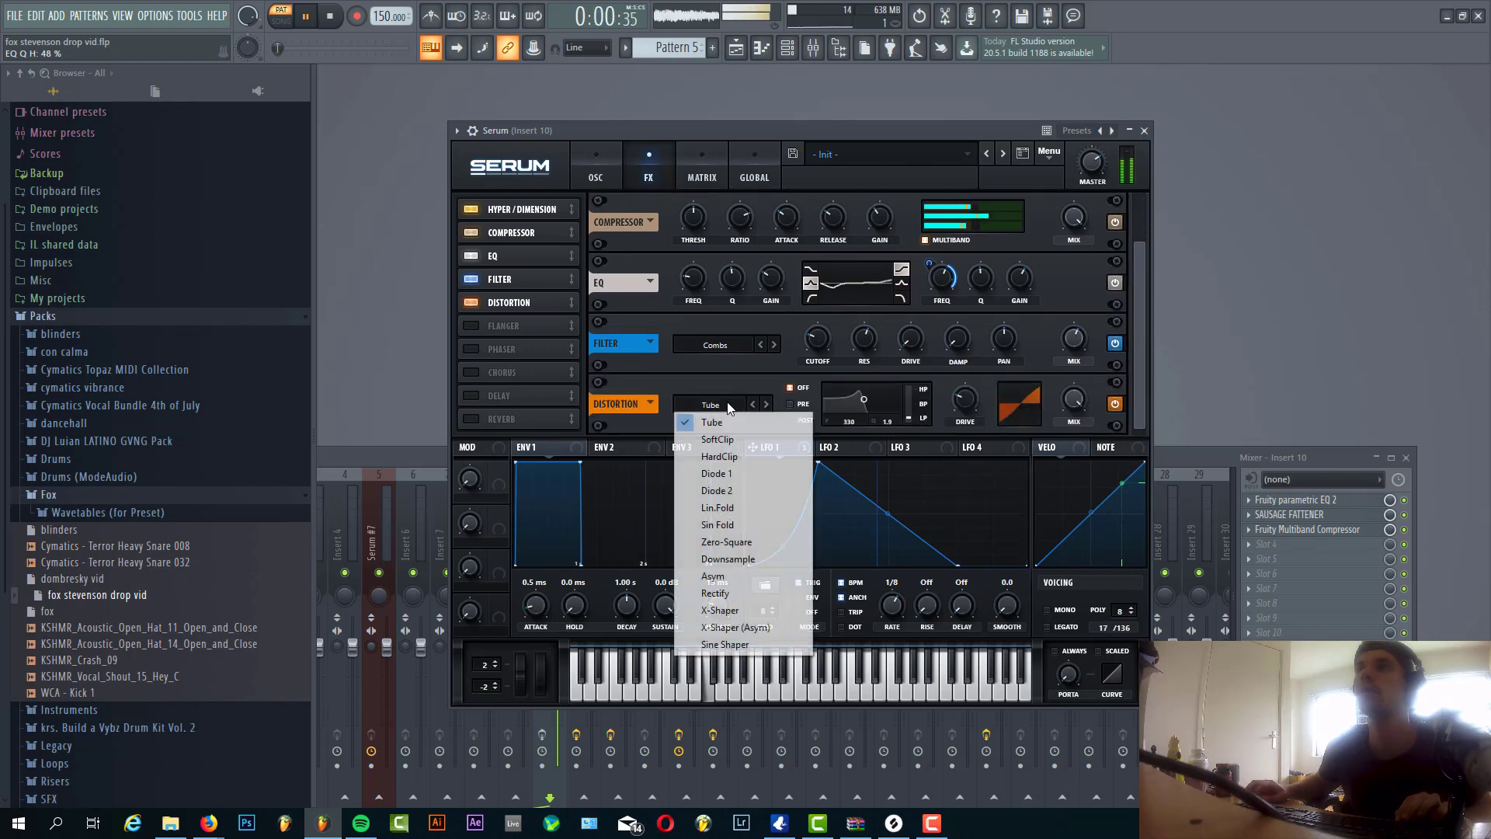
click(740, 559)
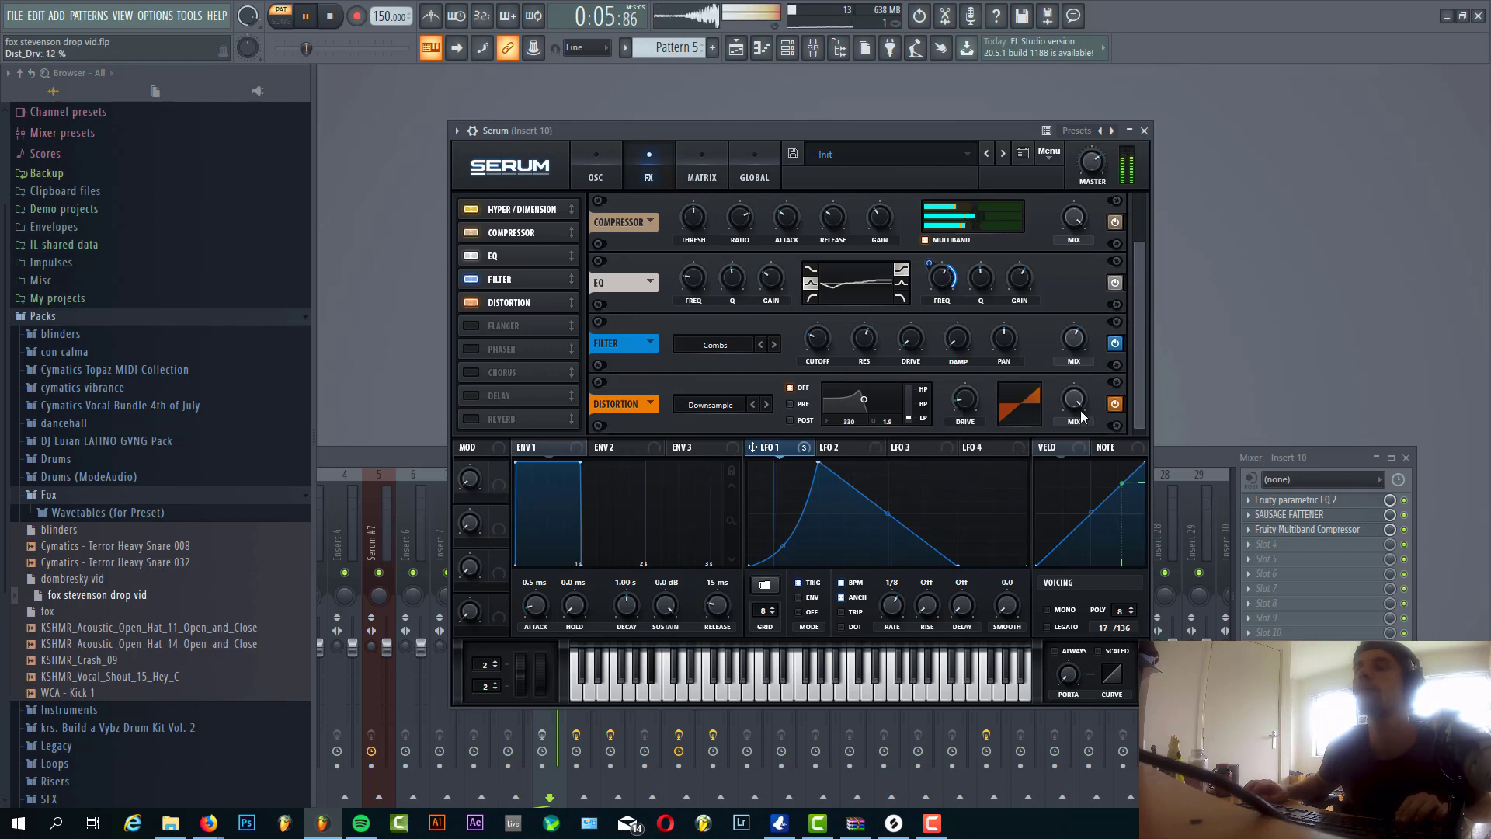
mouse_move(1073, 400)
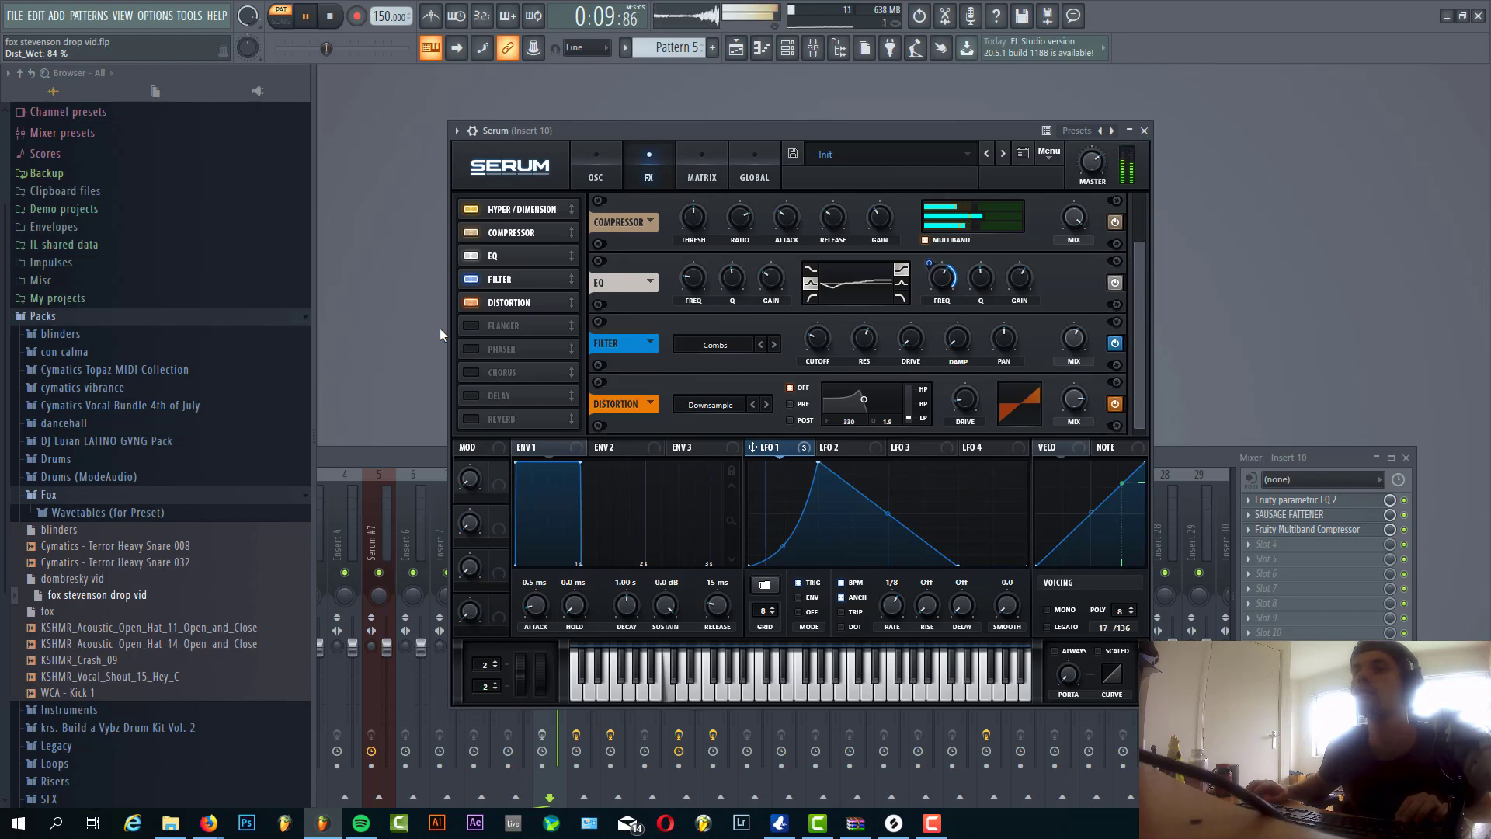
- Enable chorus and a ping-pong delay with its filter band widened to about 1.2
click(473, 372)
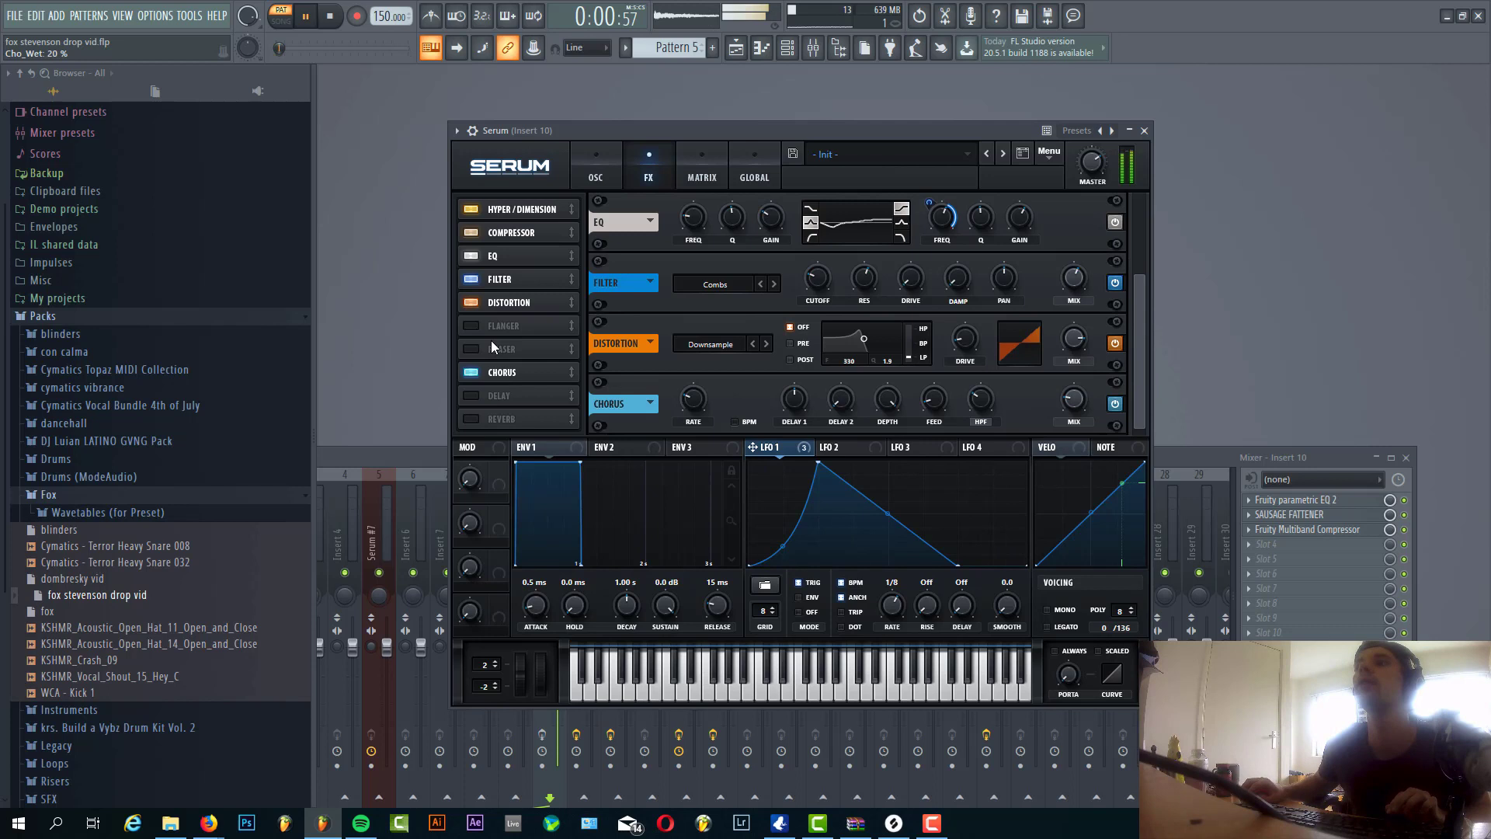
click(469, 395)
drag(910, 395, 938, 422)
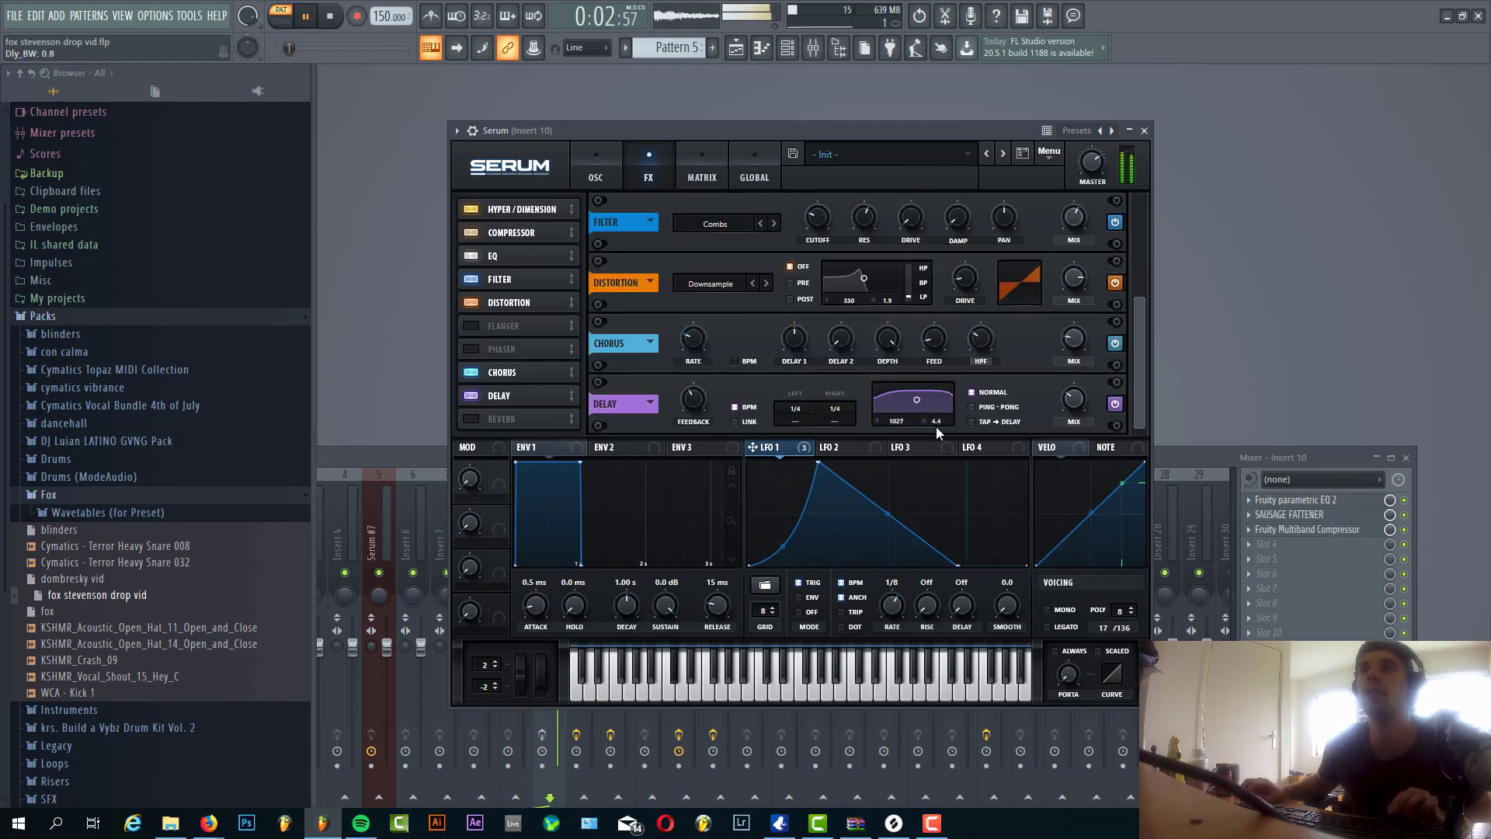
click(974, 407)
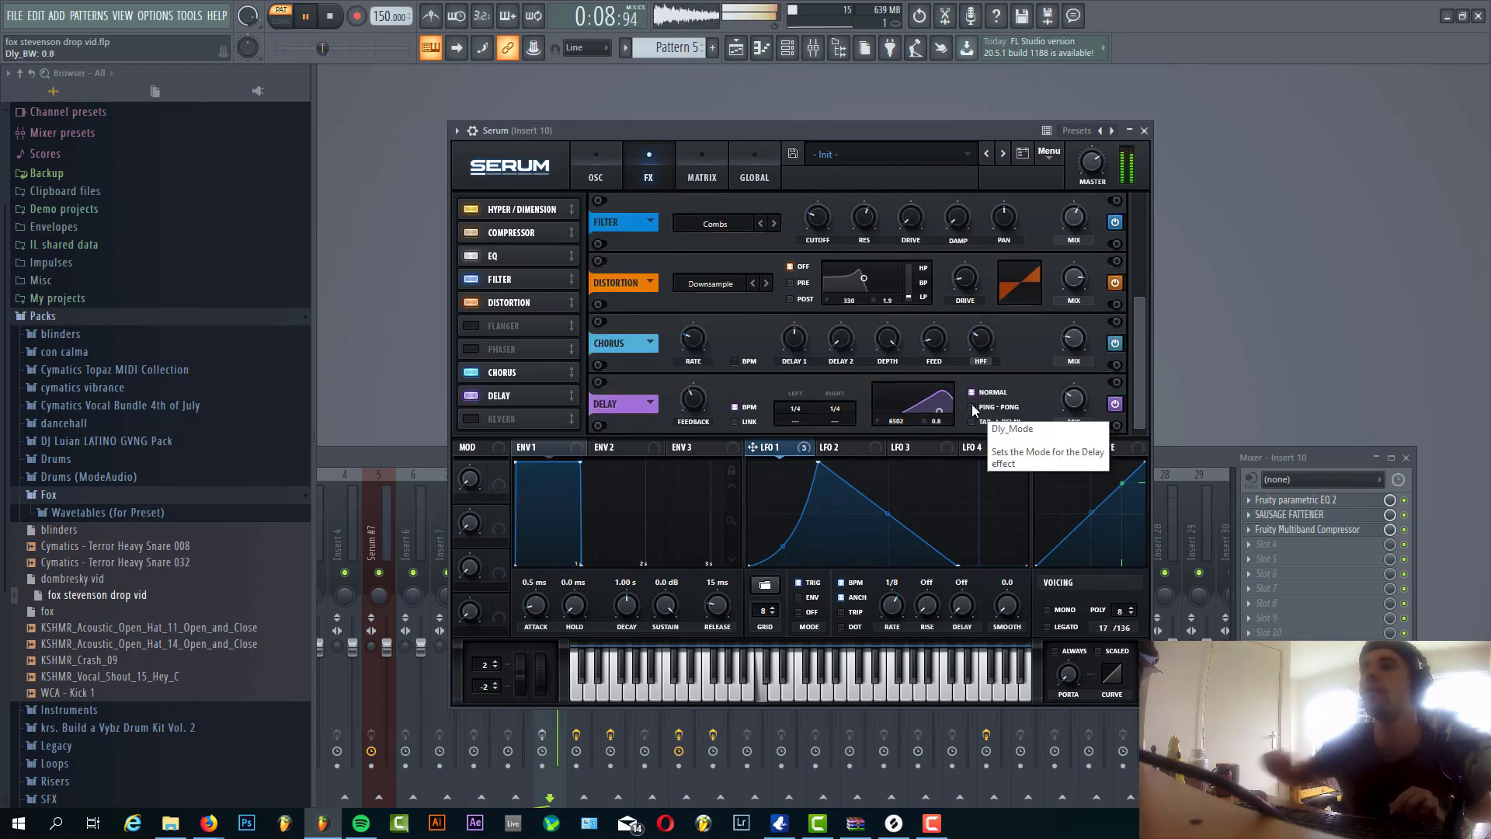
drag(937, 408, 950, 414)
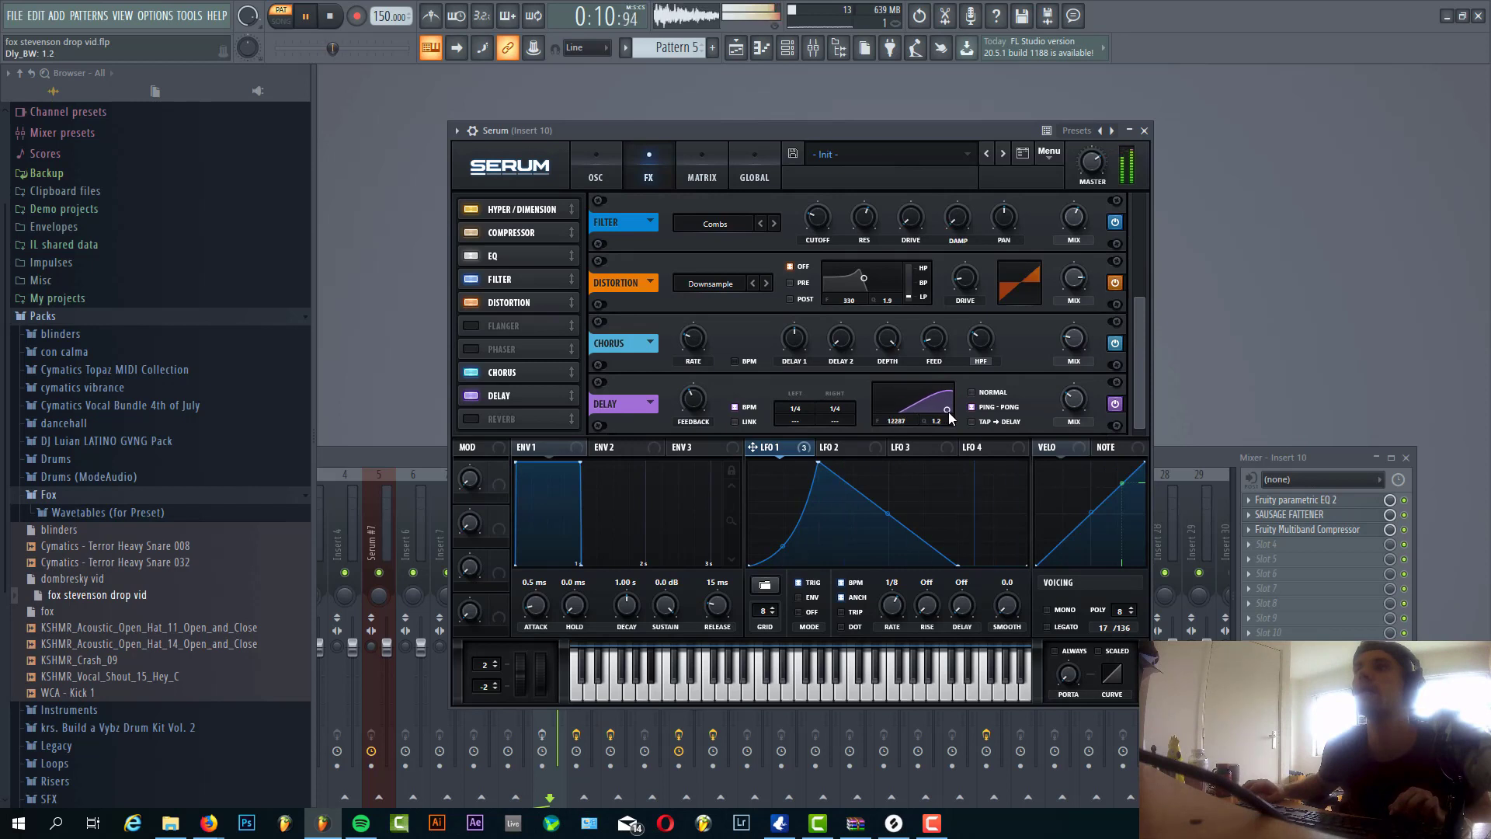
- Enable reverb at about 12% mix, show ENV 1, and return to the playlist
click(469, 418)
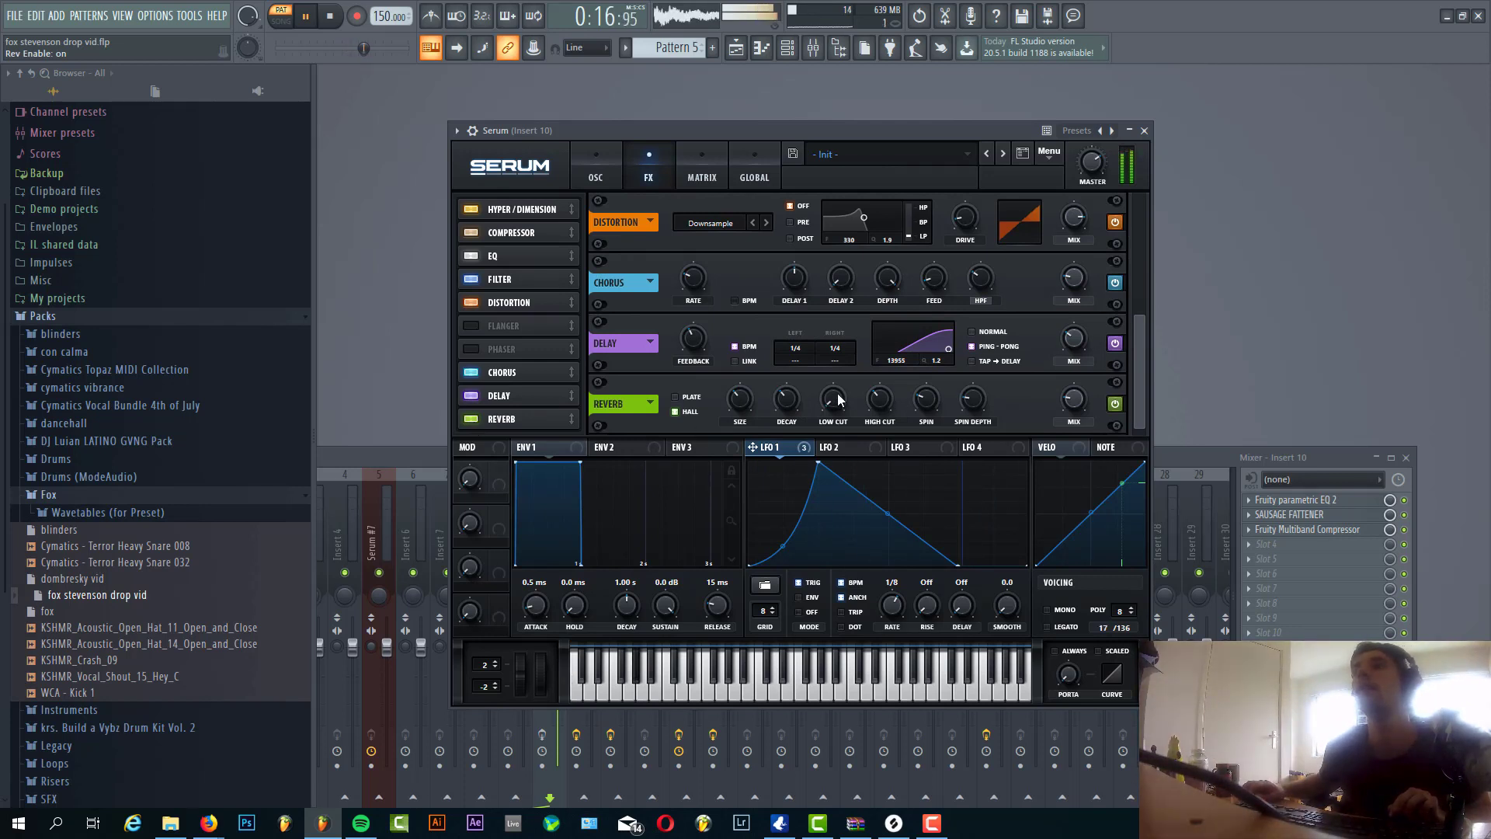
mouse_move(1072, 400)
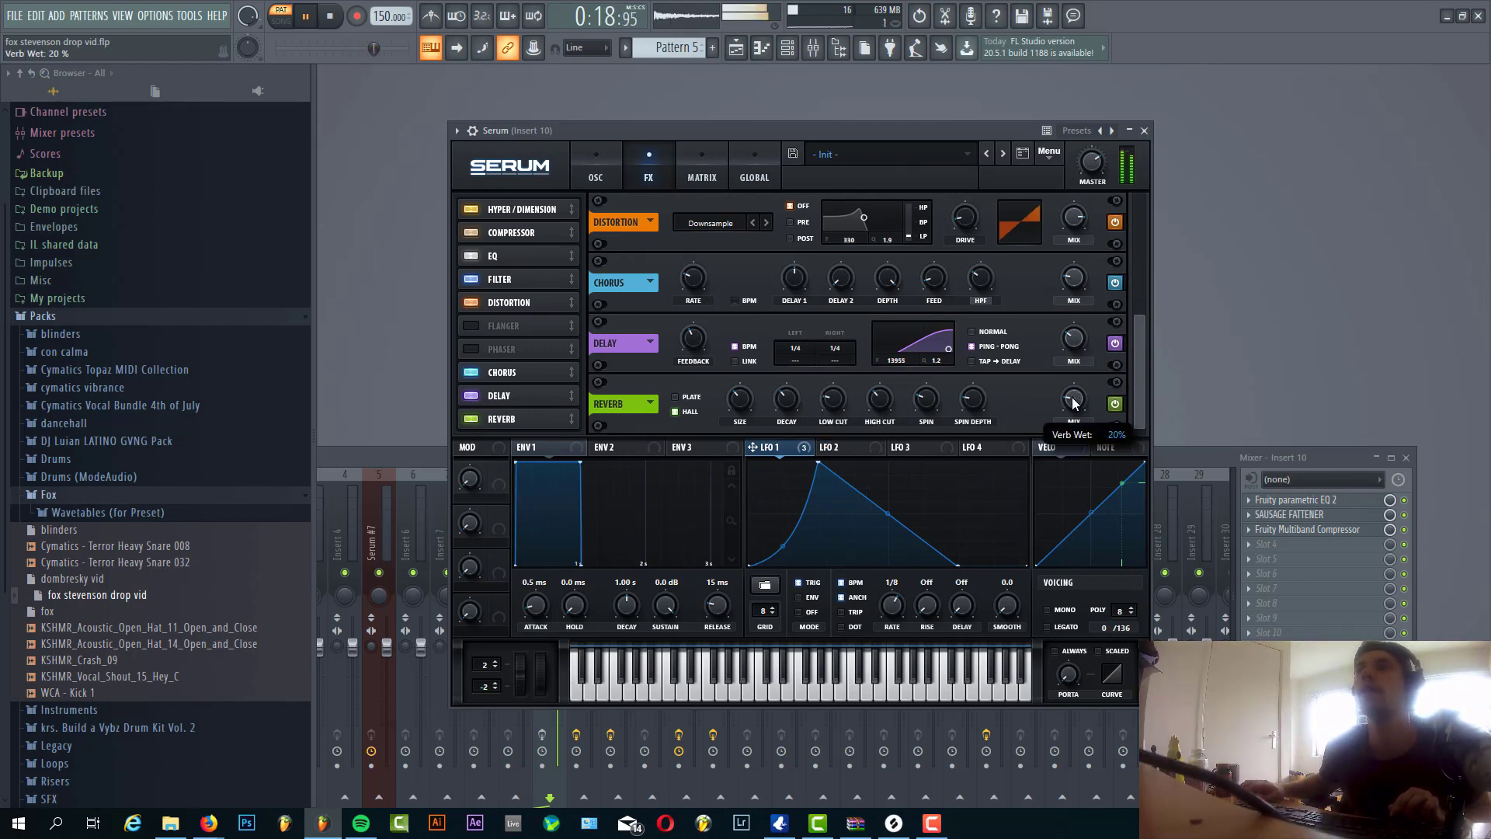
drag(1074, 405, 1074, 410)
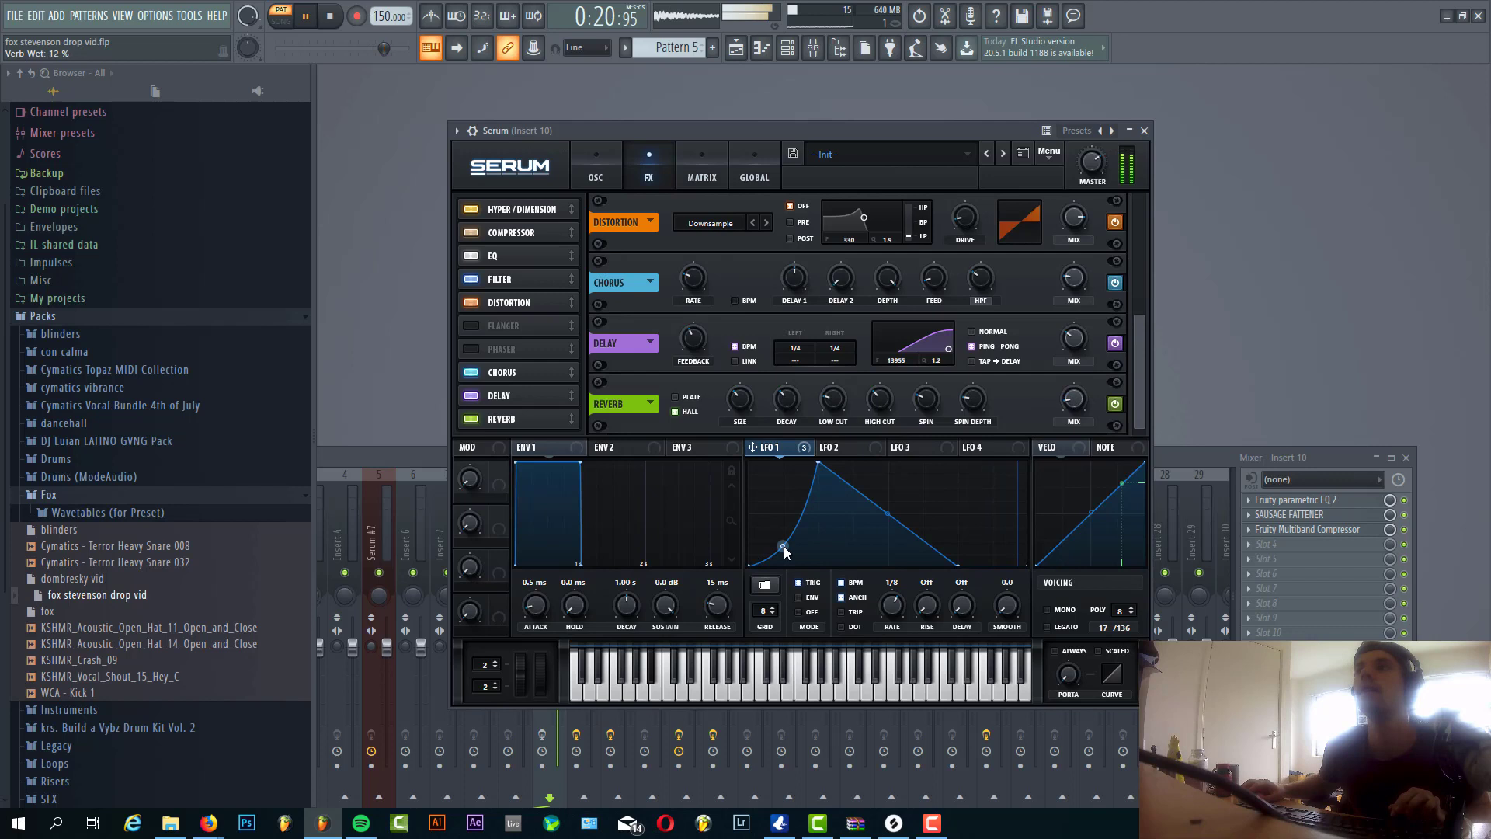
click(544, 466)
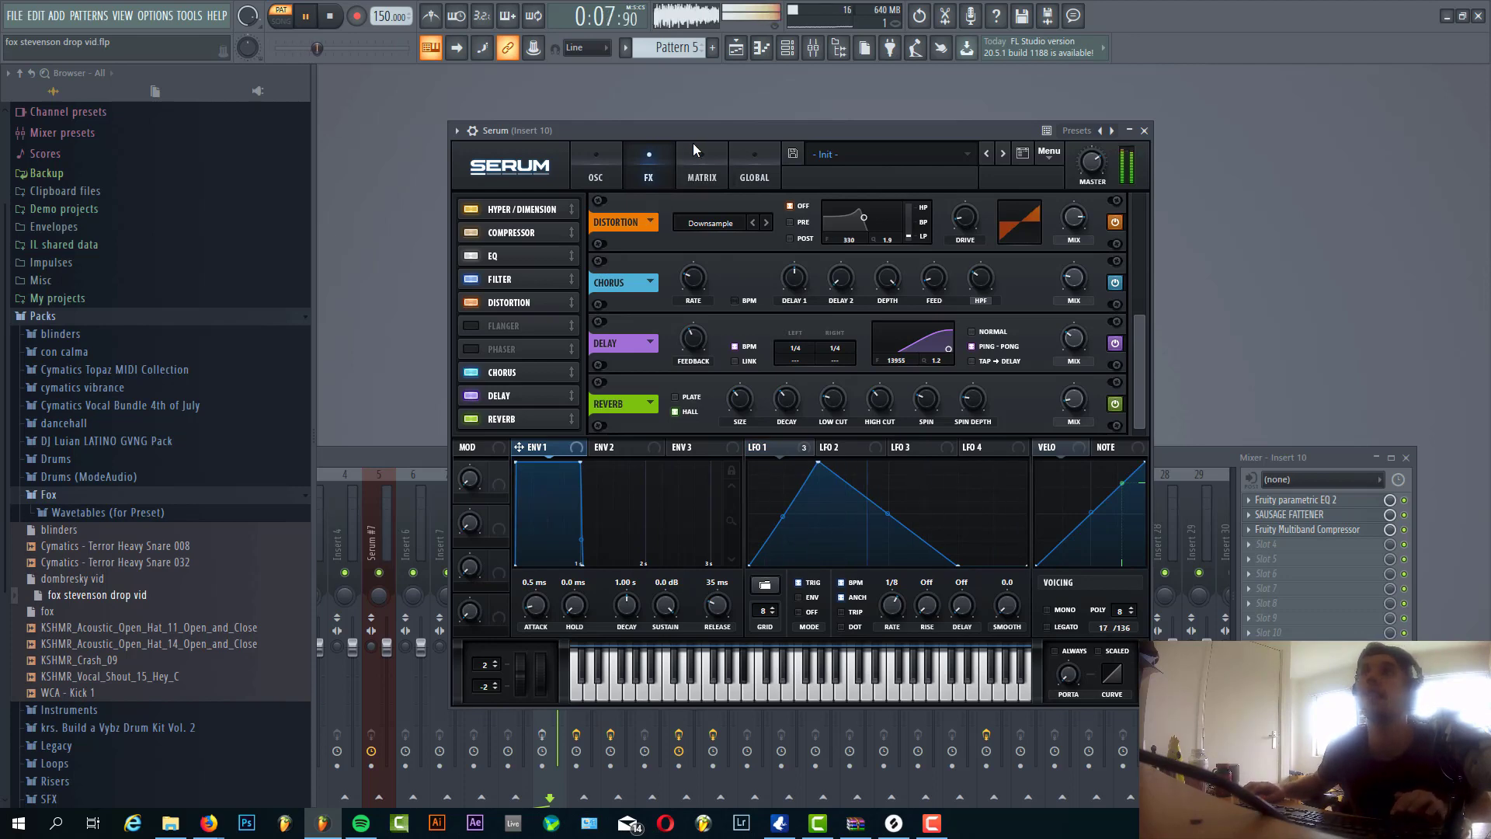
key(F5)
- Play the arrangement from around bar 8 on the playlist ruler, then stop playback
click(699, 103)
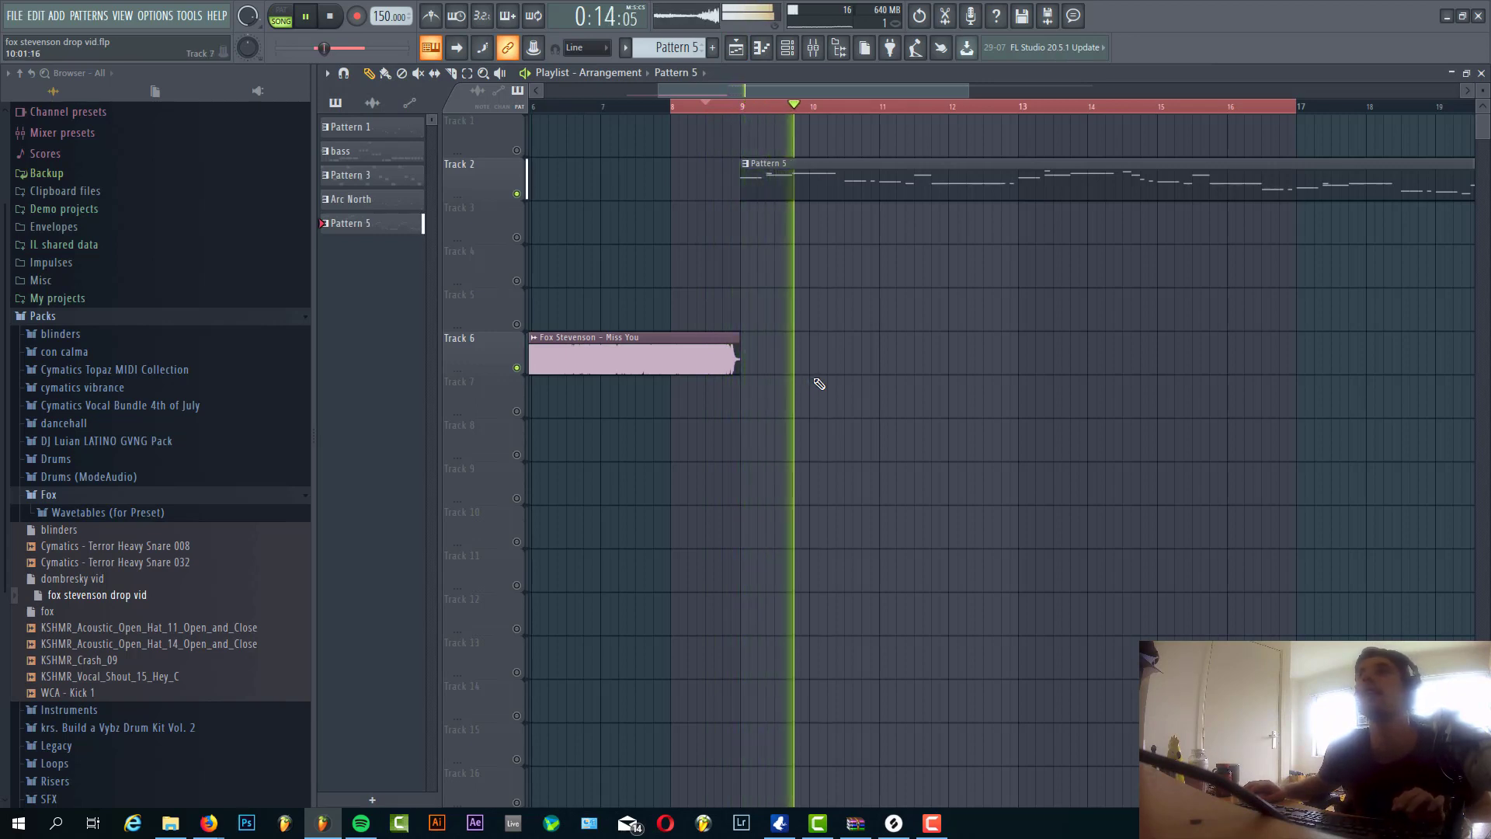
key(space)
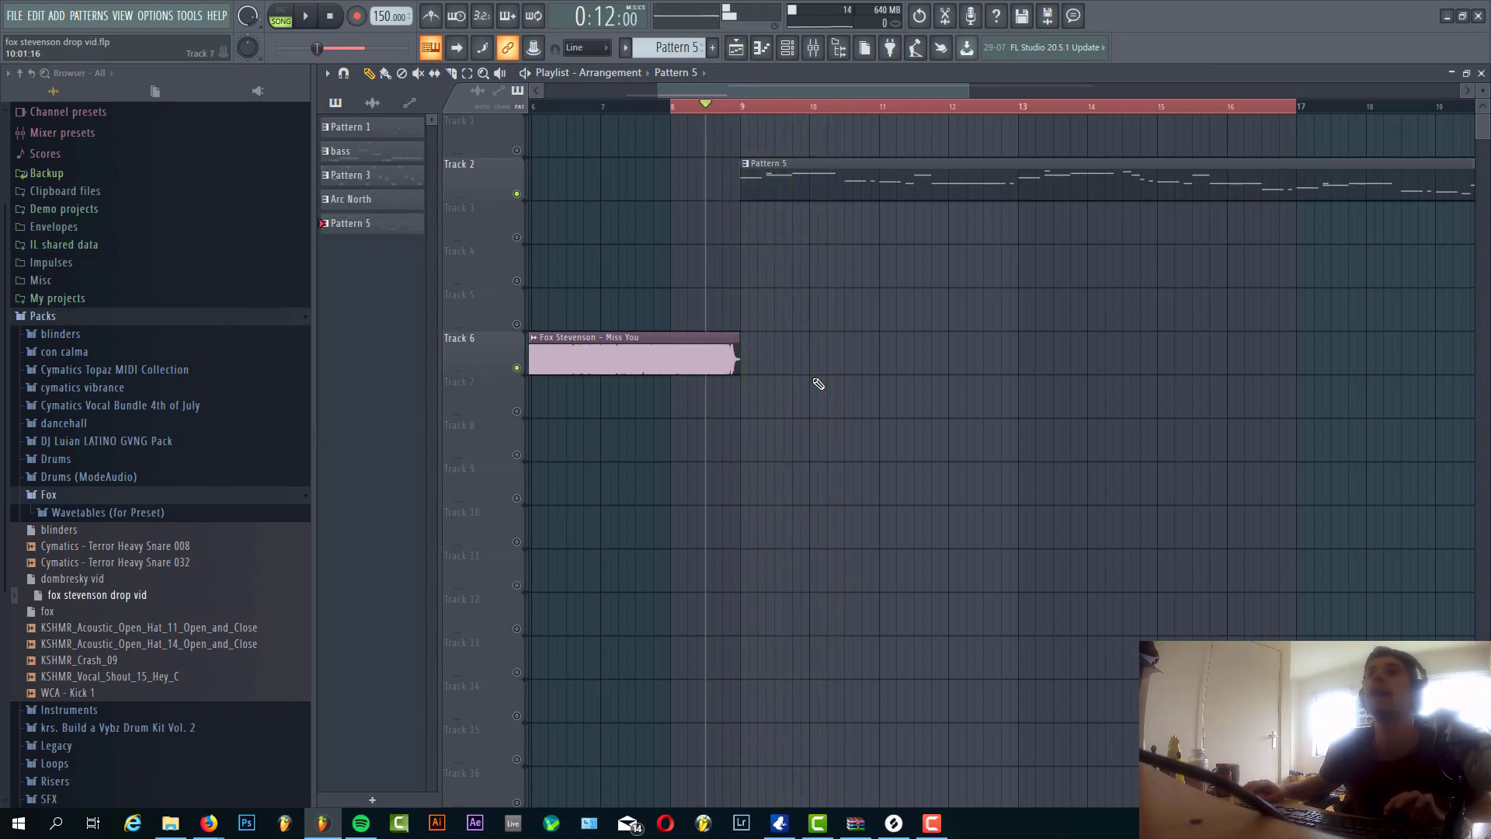